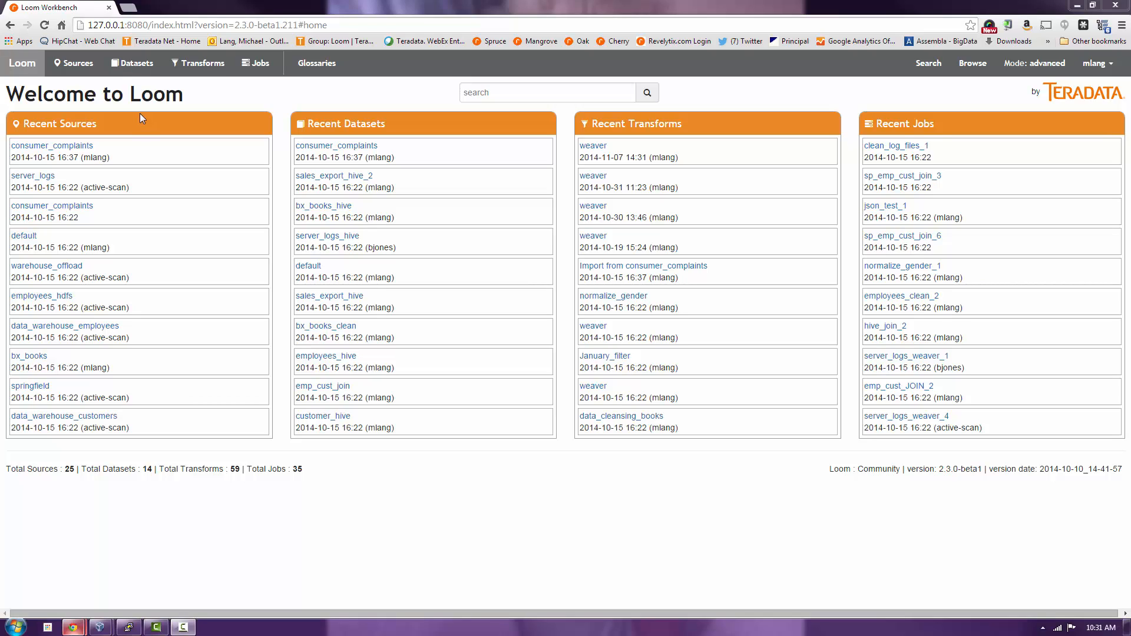
Open the source browser, sort the sources by type and look through the list.
mouse_move(84, 77)
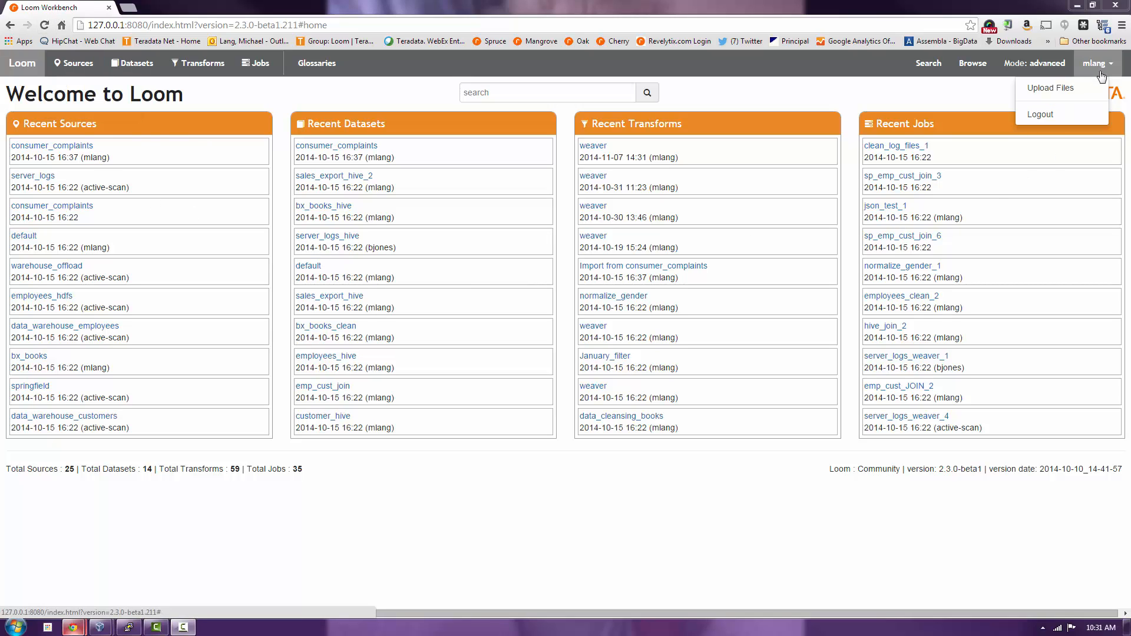
click(77, 65)
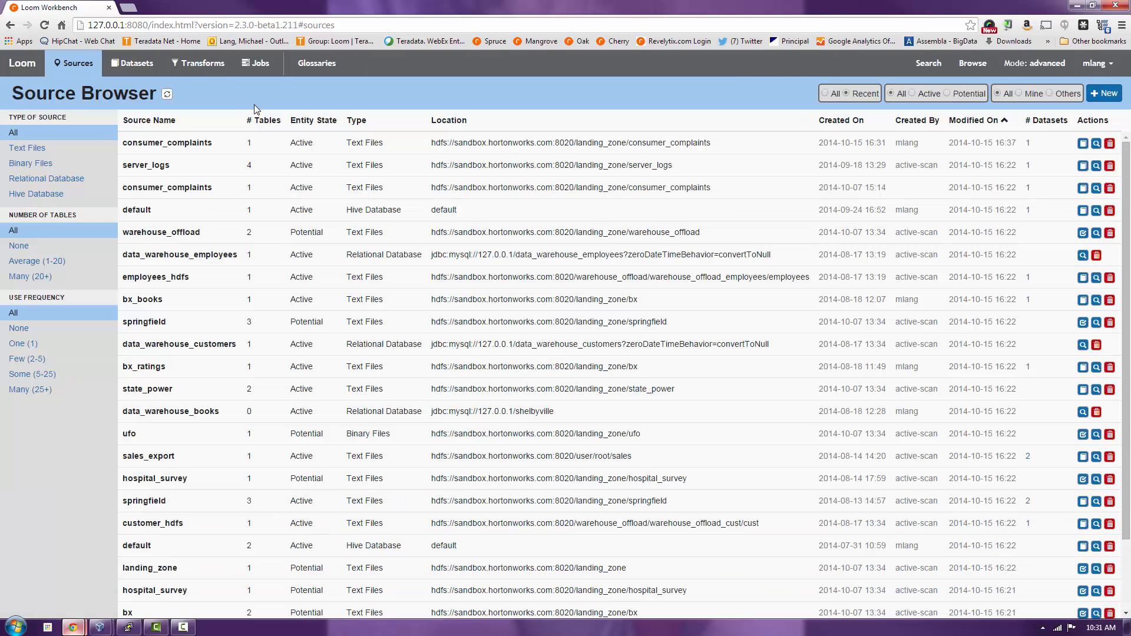
click(358, 121)
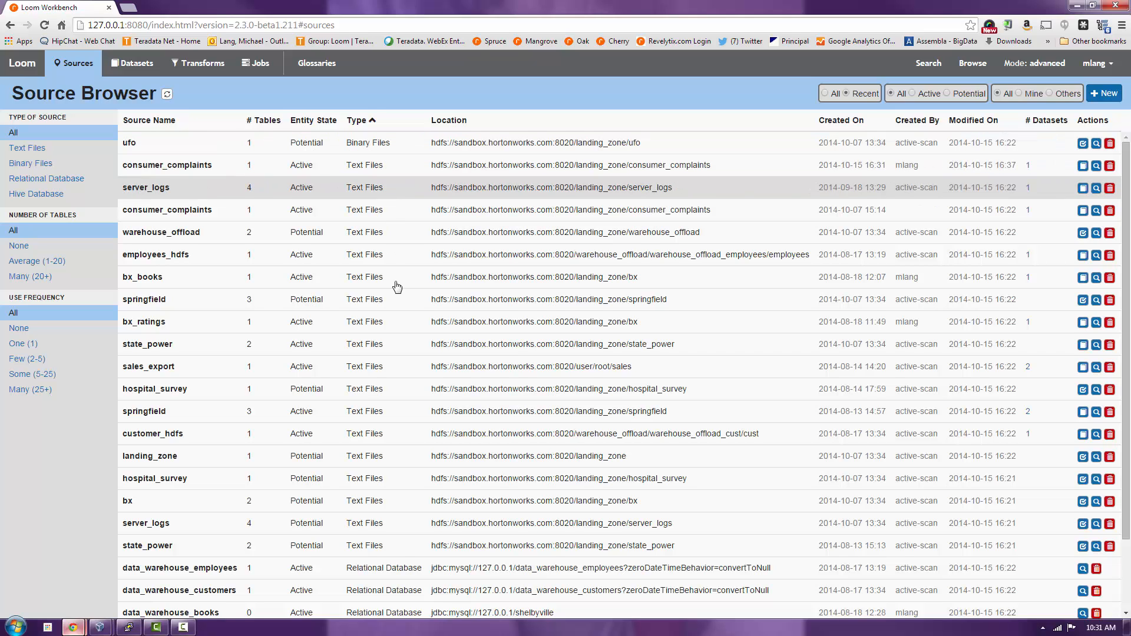
scroll(406, 292, down, 1)
scroll(410, 294, down, 1)
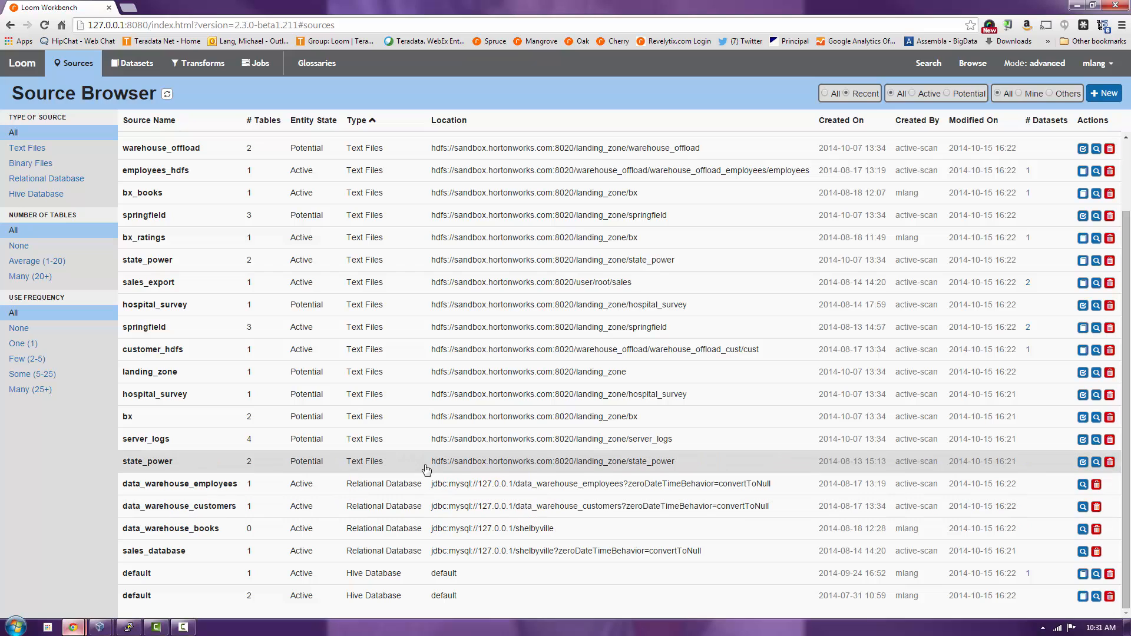
Open the bx_books source and check its location and format type in the summary.
scroll(359, 268, up, 1)
click(301, 252)
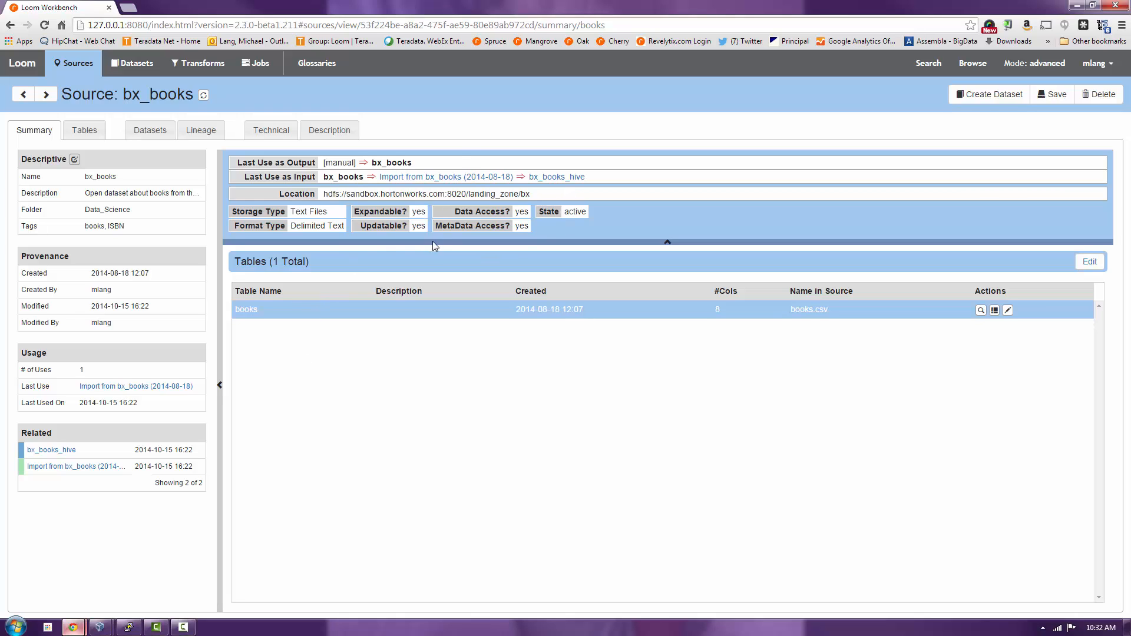
drag(323, 195, 534, 195)
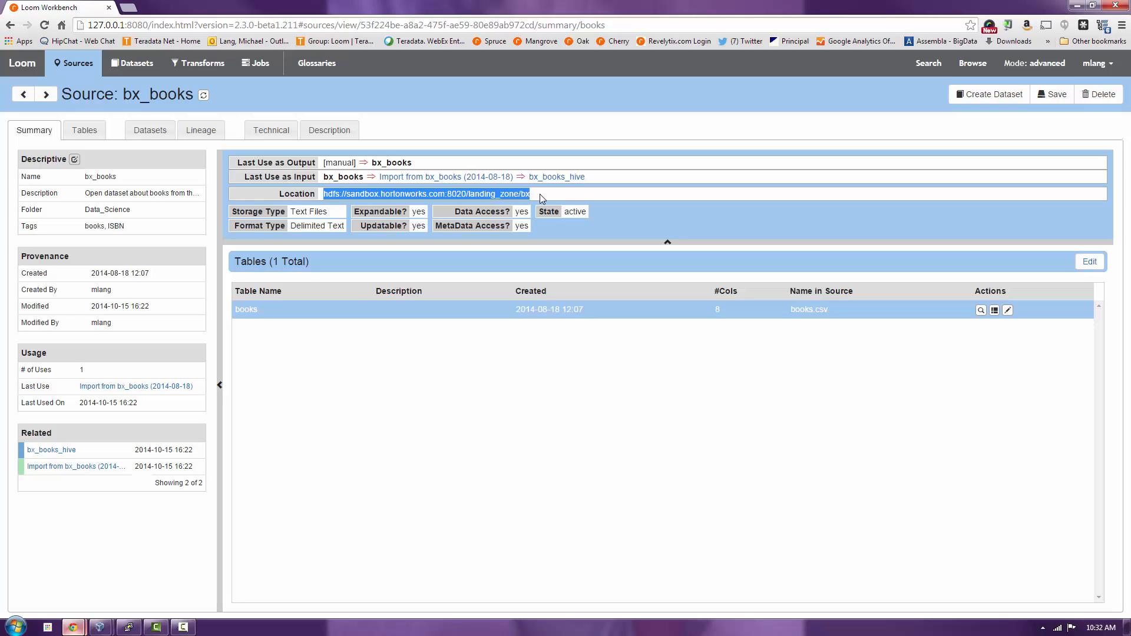
drag(291, 226, 344, 227)
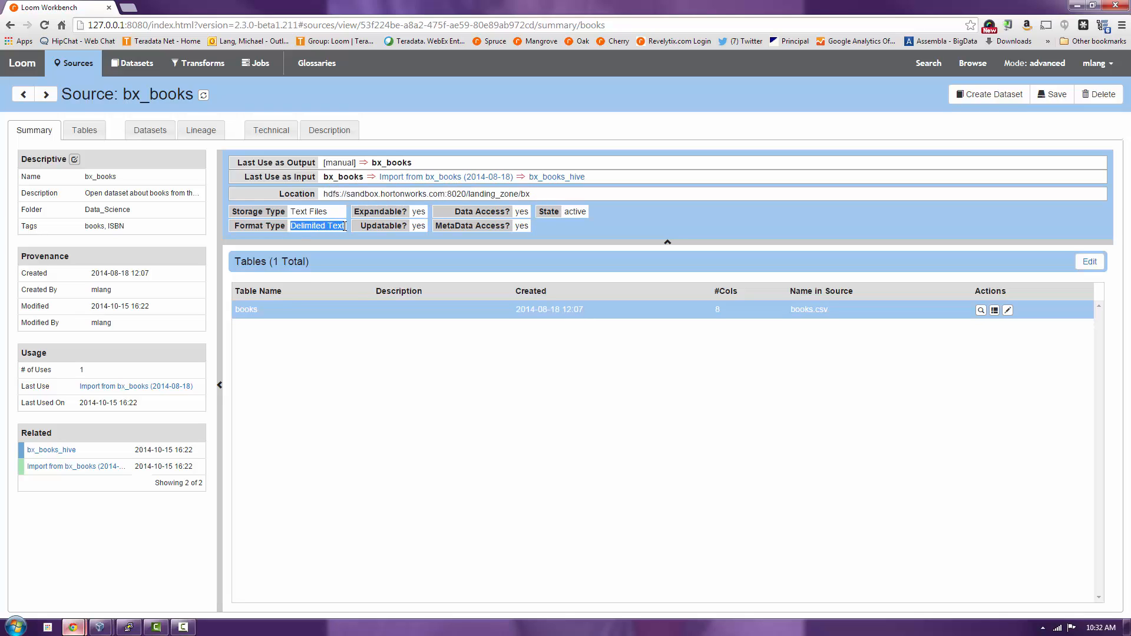
click(330, 234)
View the sample data and the schema of the books table in the bx_books source.
click(89, 132)
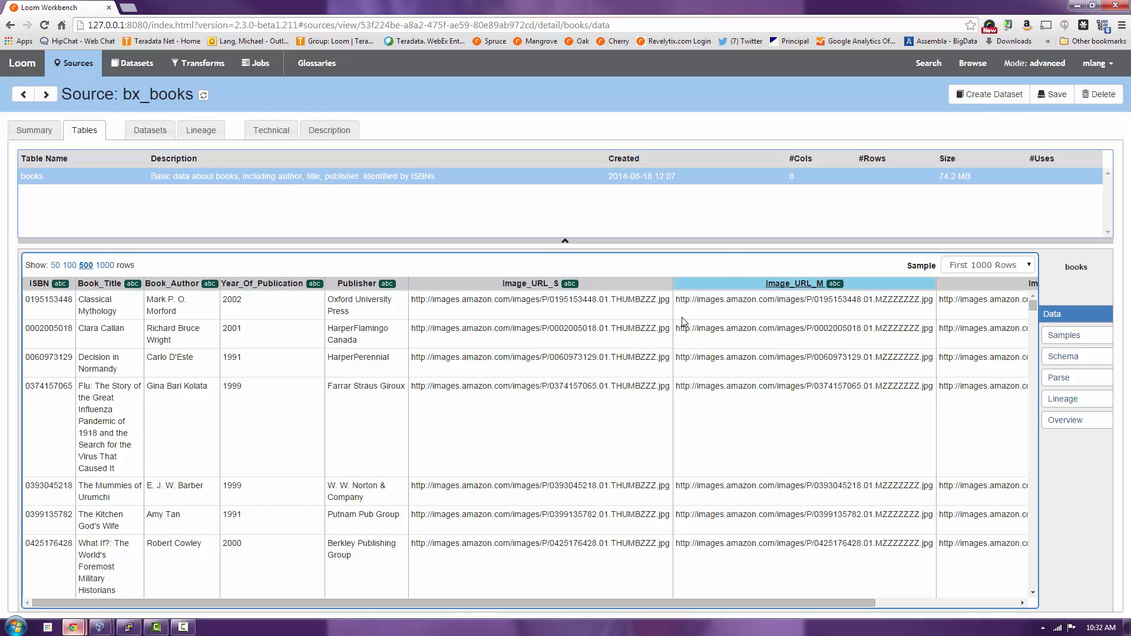
drag(632, 604, 454, 592)
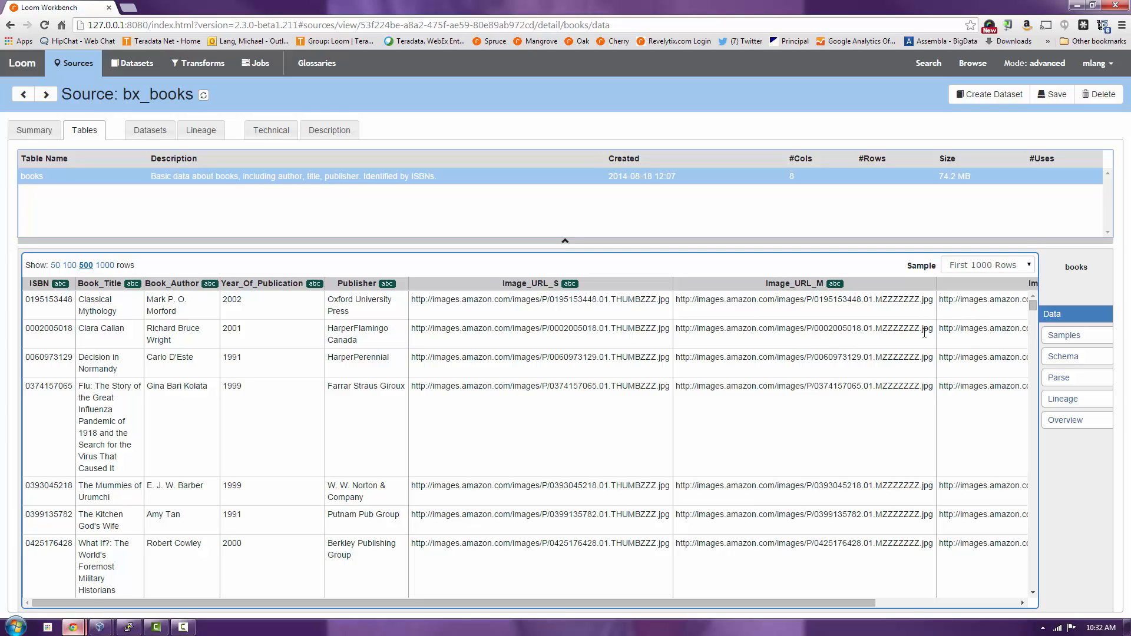
click(1059, 358)
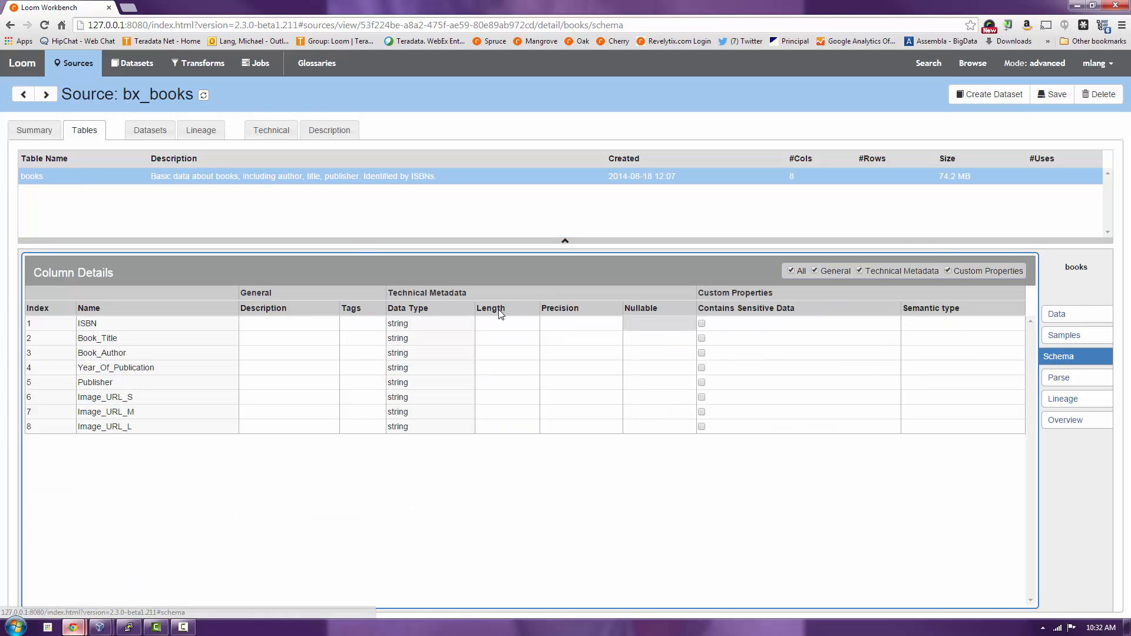
click(278, 329)
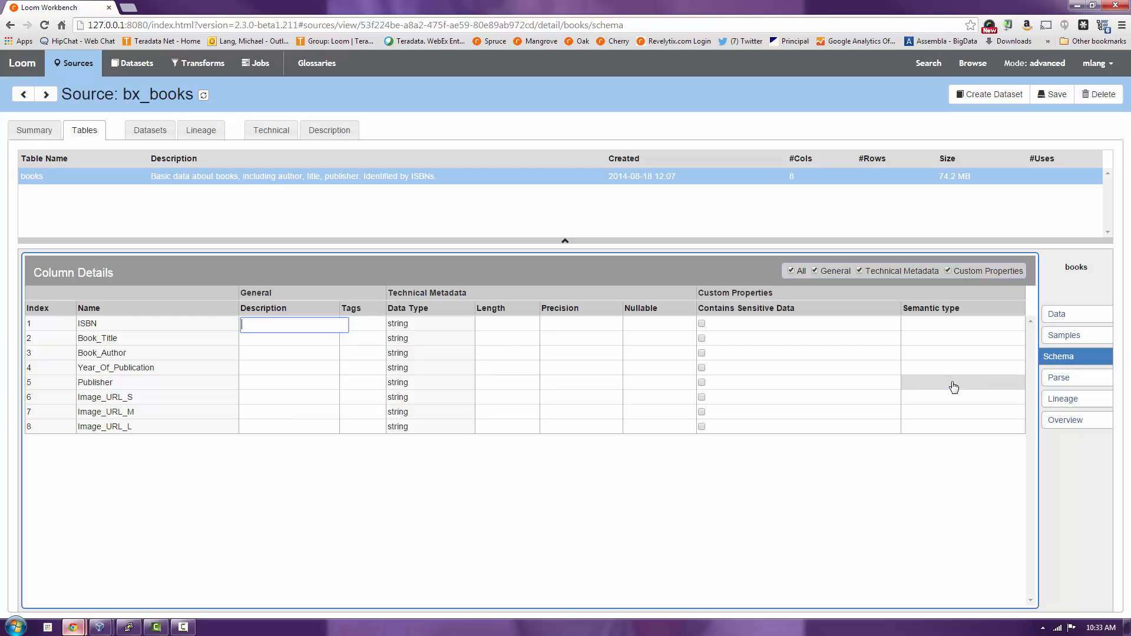
Examine the books table's overview, including its description and tags.
click(1065, 422)
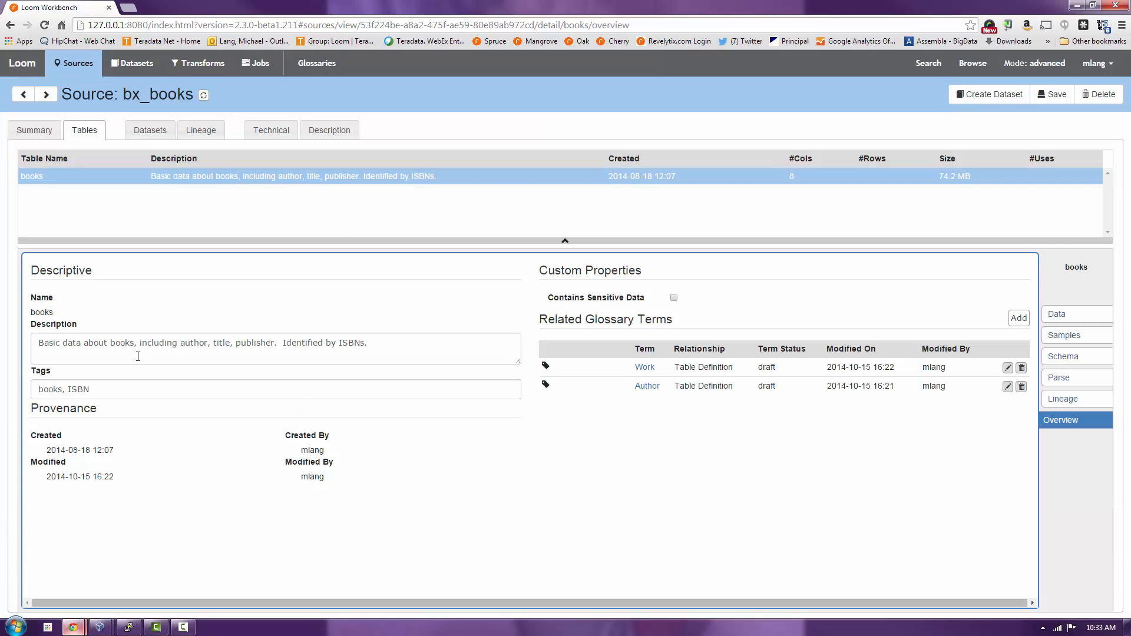
click(138, 356)
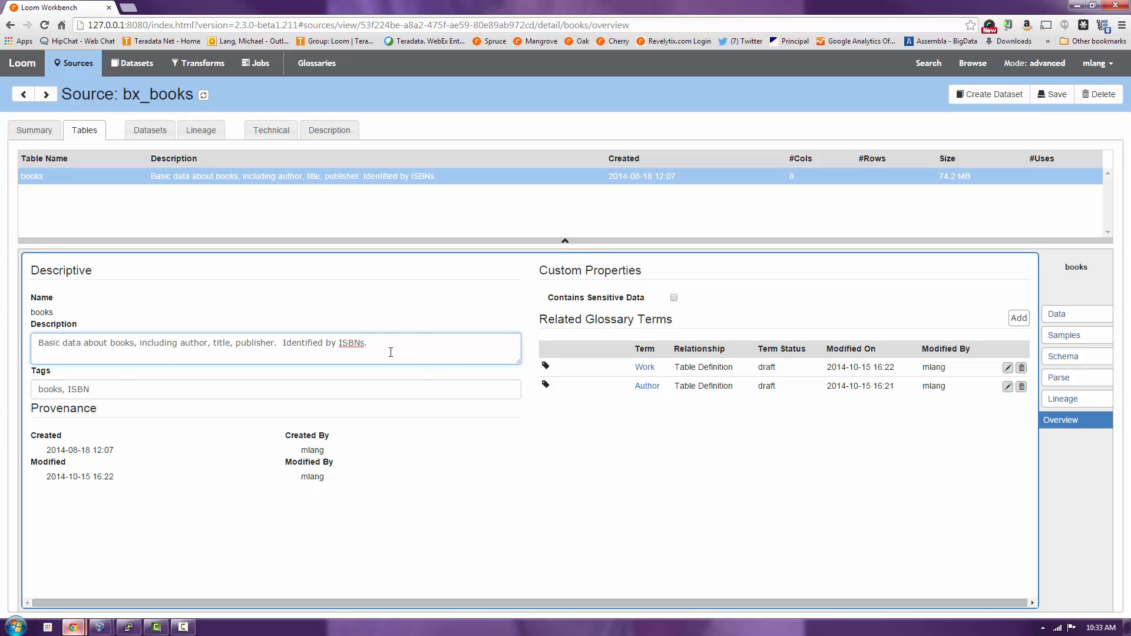
click(339, 389)
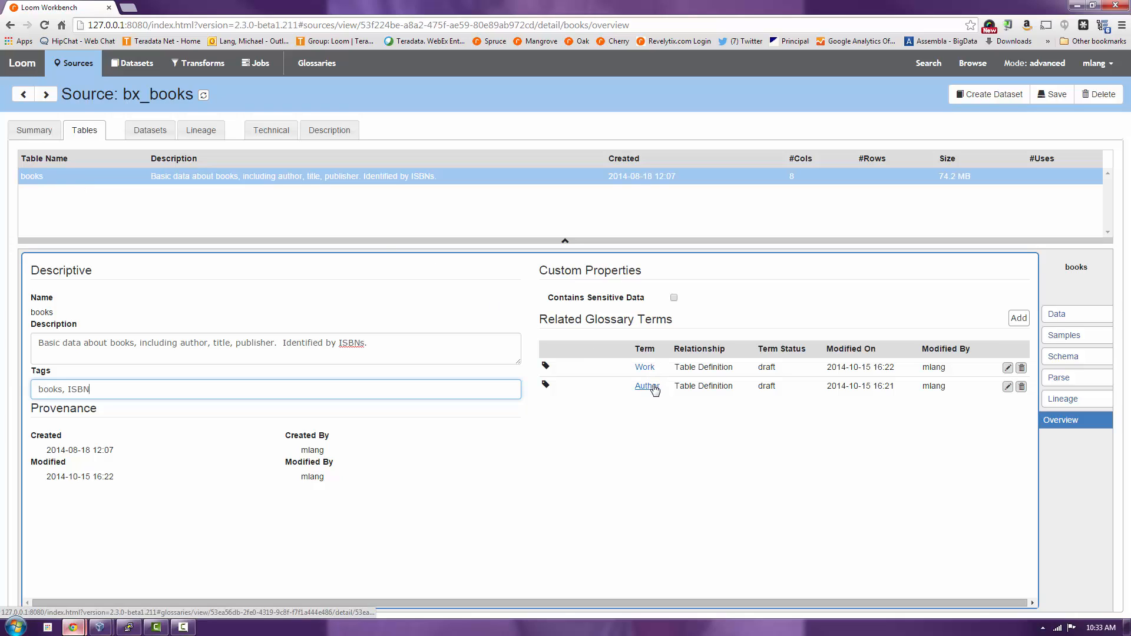
click(1019, 319)
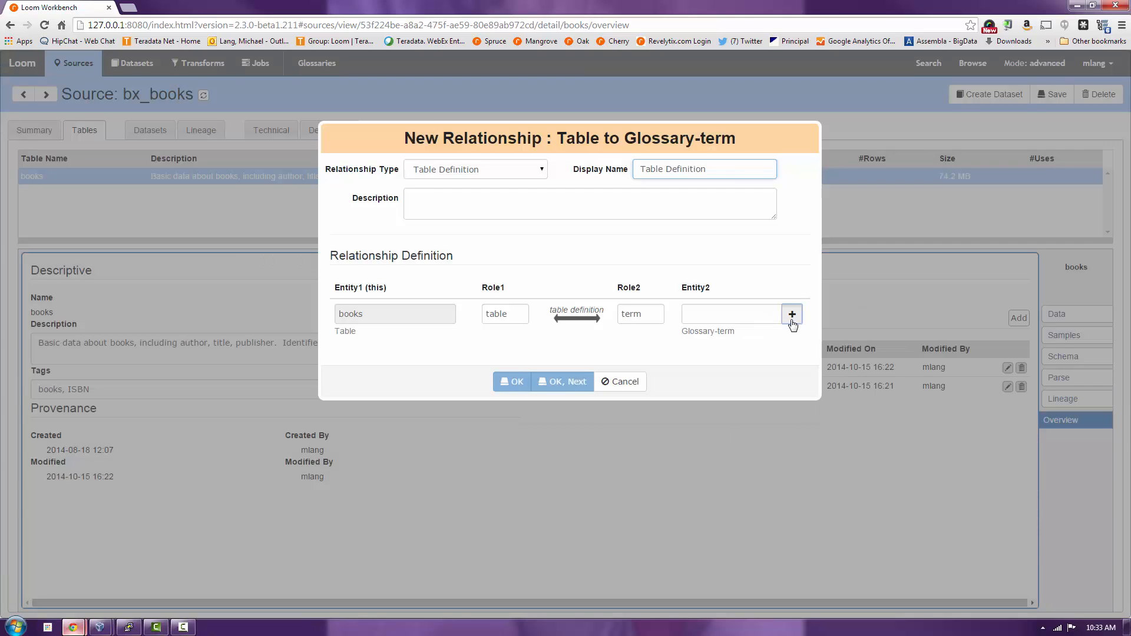
click(792, 318)
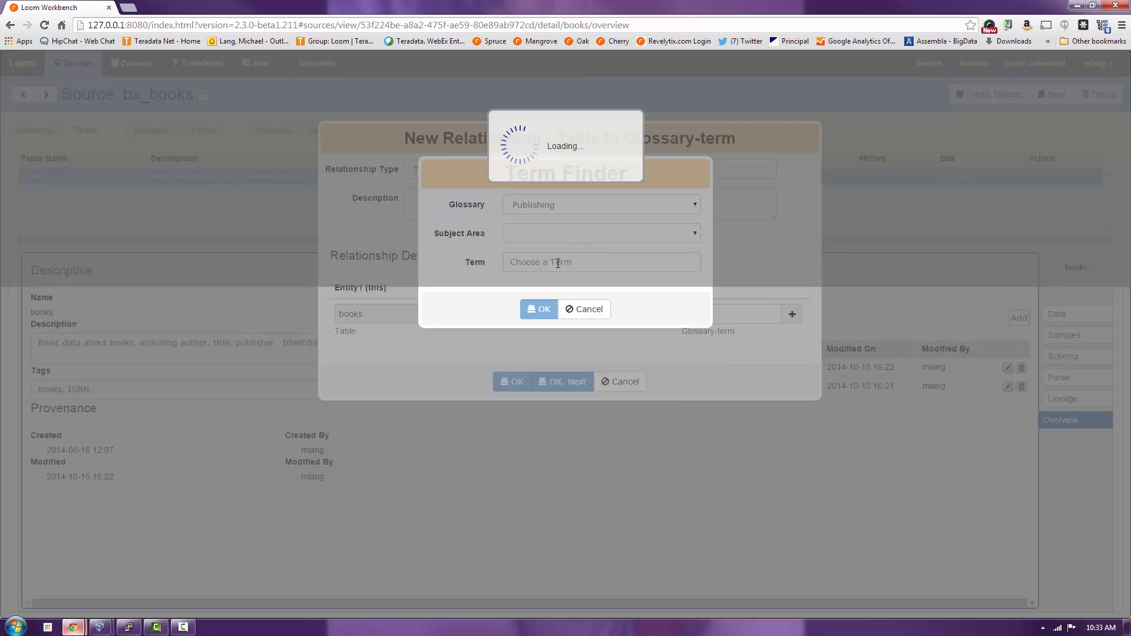
click(557, 262)
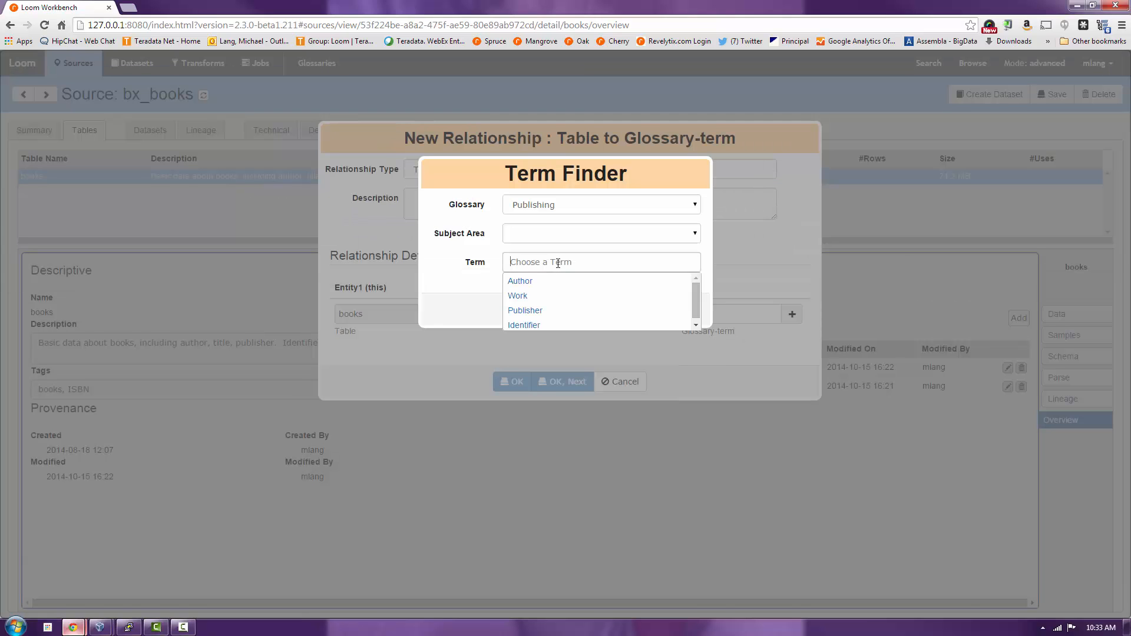
click(582, 296)
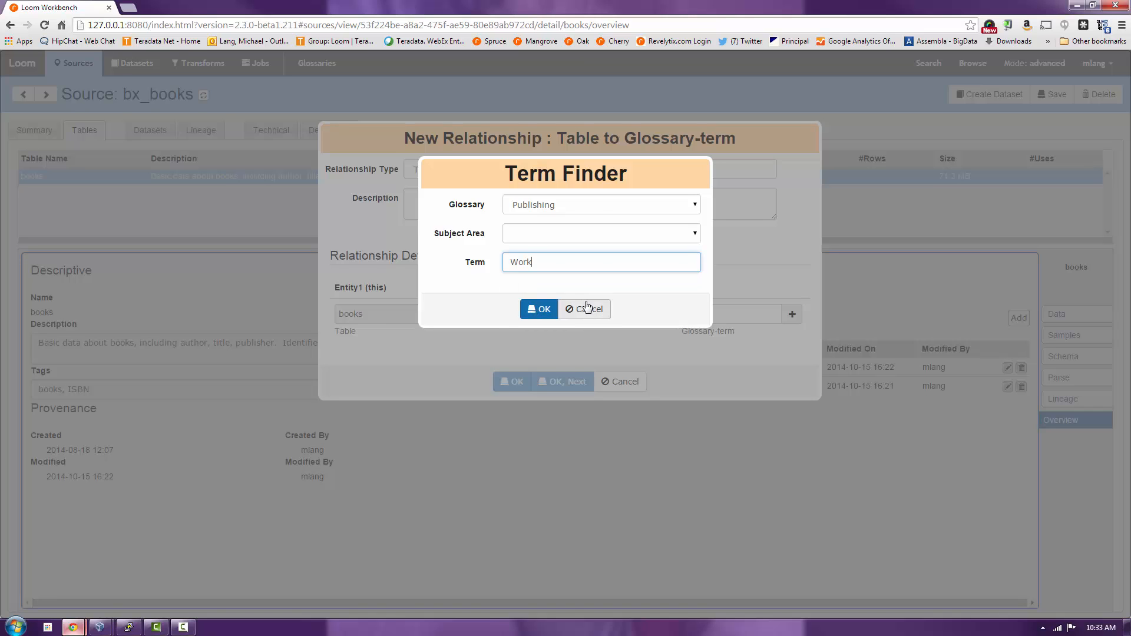
click(586, 309)
click(624, 382)
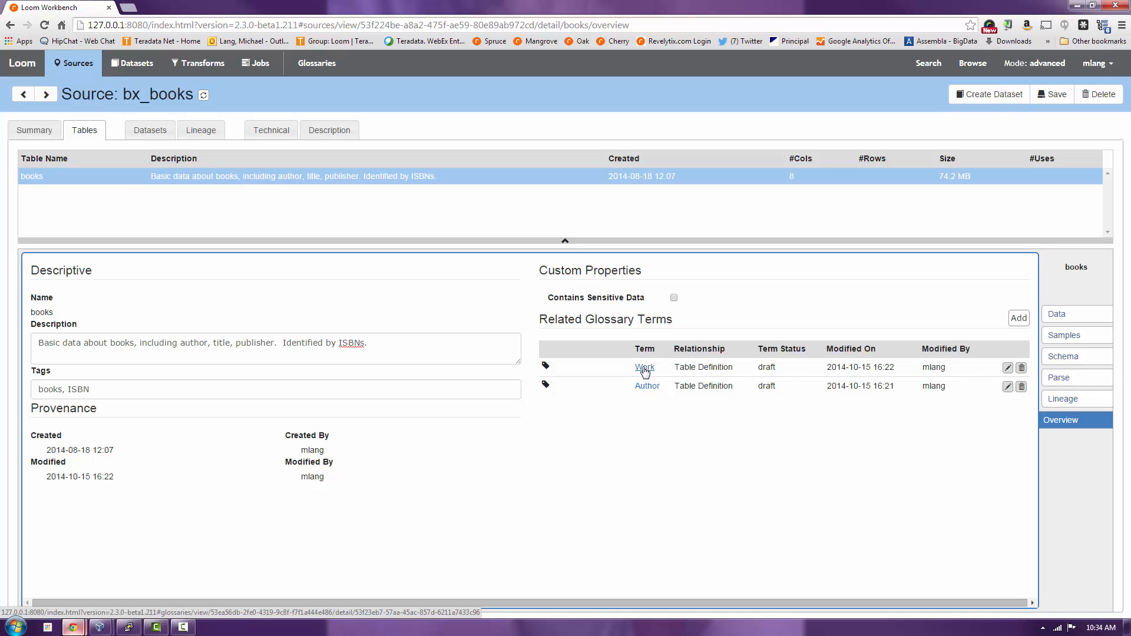
View the related glossary term Work, check the Publishing glossary's list of terms and reopen Work.
click(644, 368)
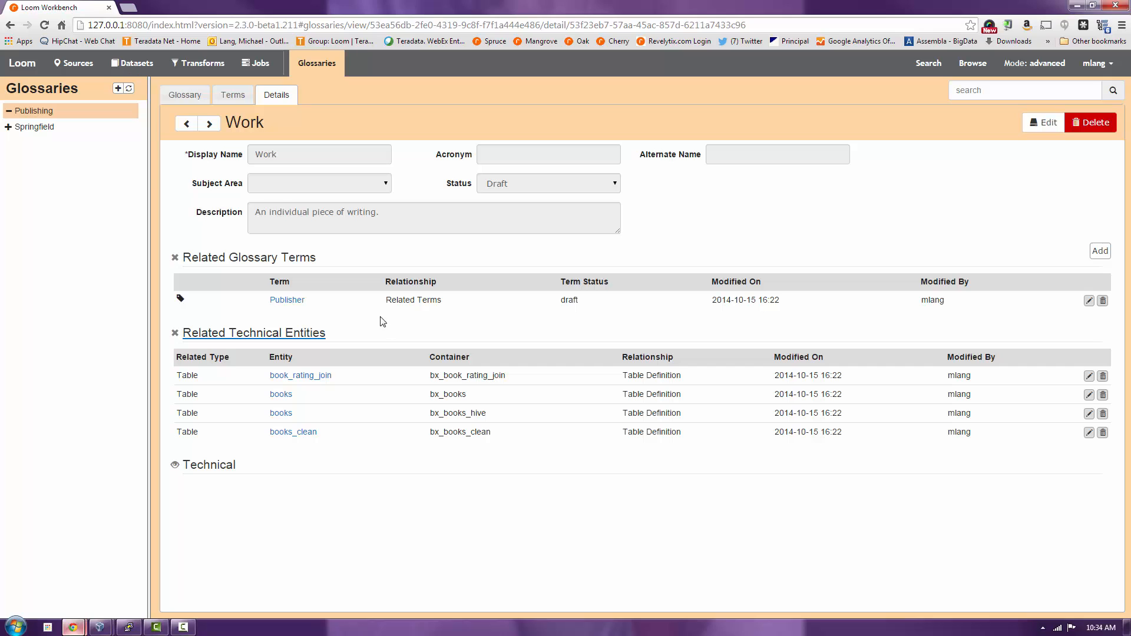
mouse_move(77, 79)
click(233, 96)
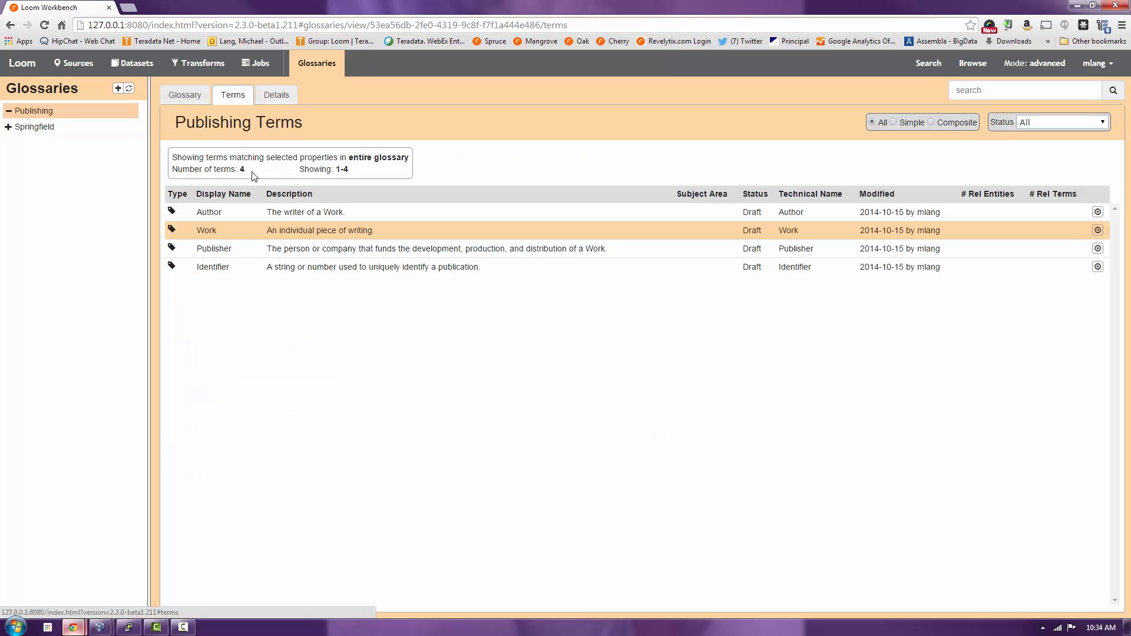
click(279, 236)
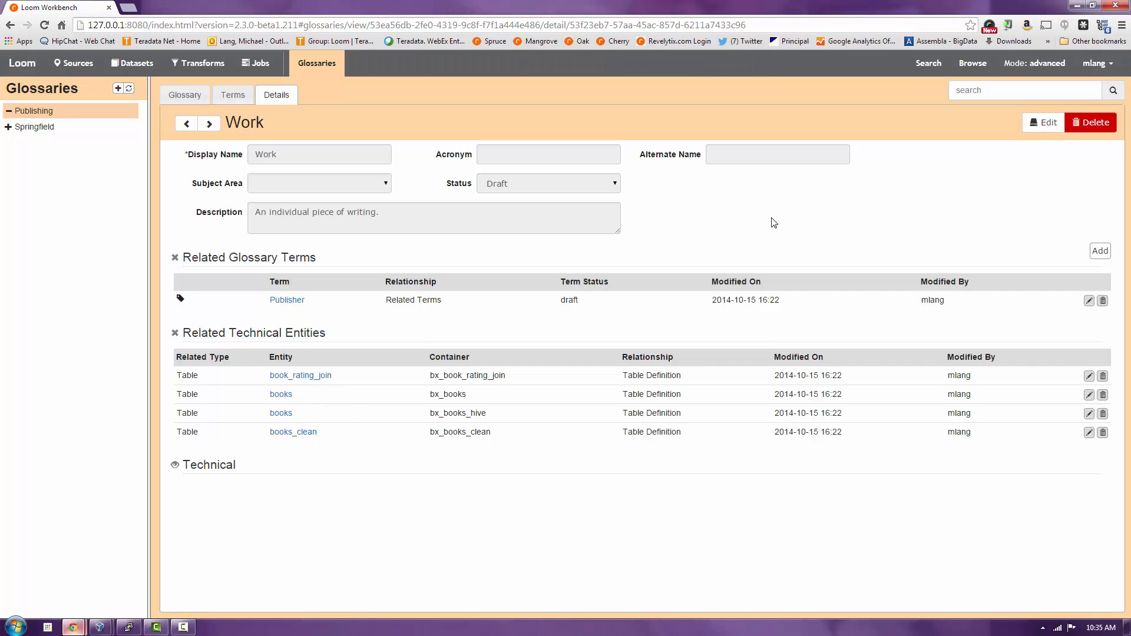
Open the advanced search, ready for entering a search term.
click(934, 71)
click(126, 137)
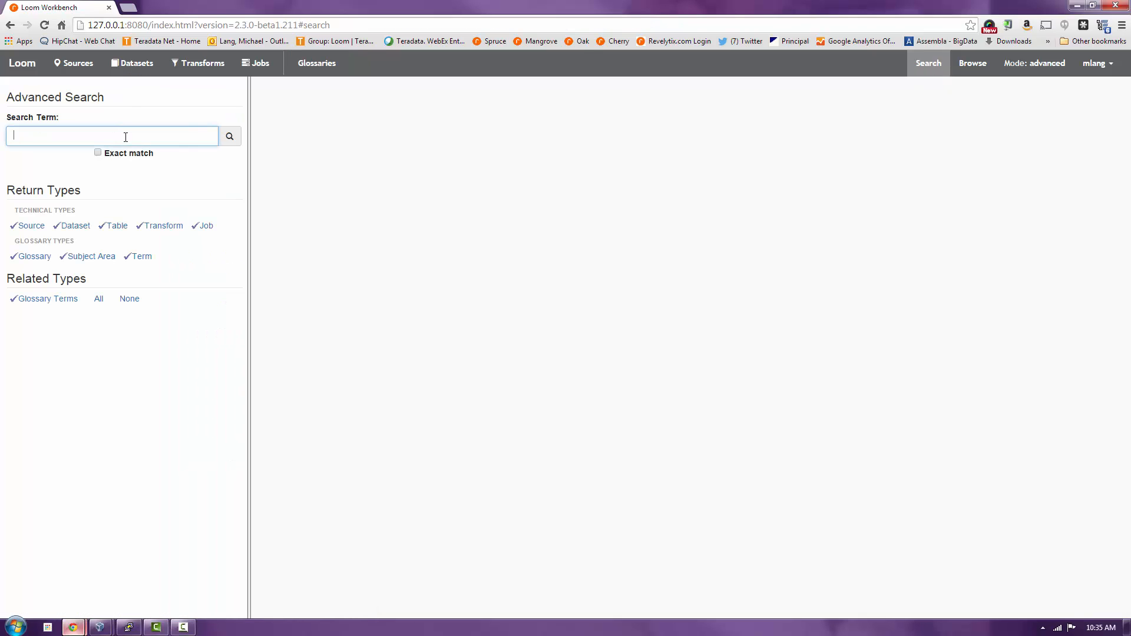
Return to the details of the term Work through the Publishing glossary's terms.
mouse_move(329, 70)
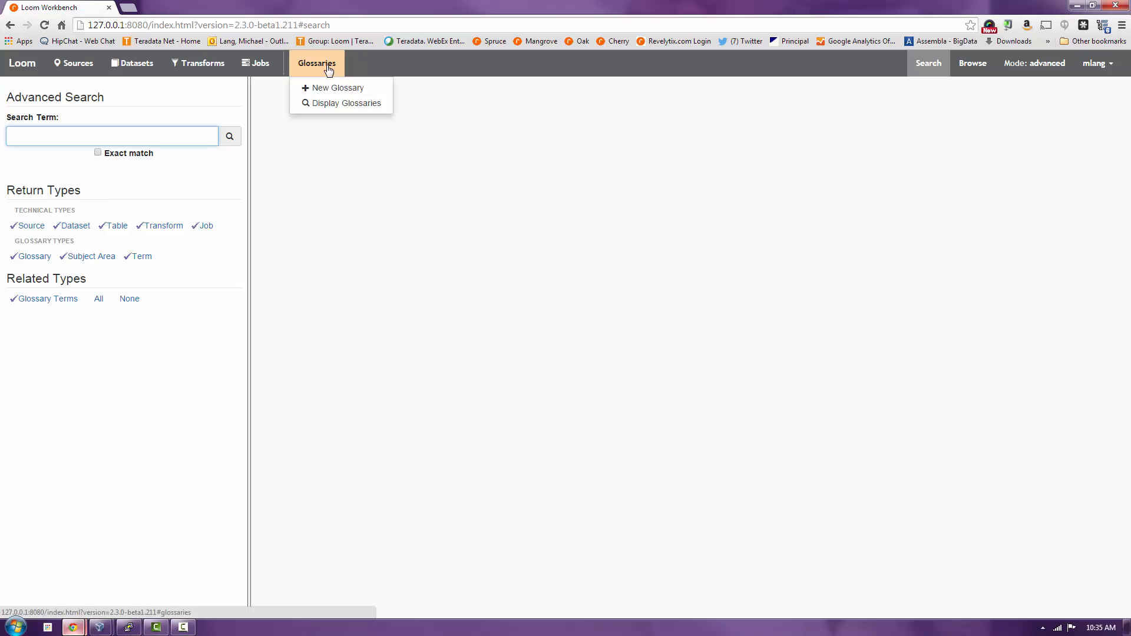
click(327, 69)
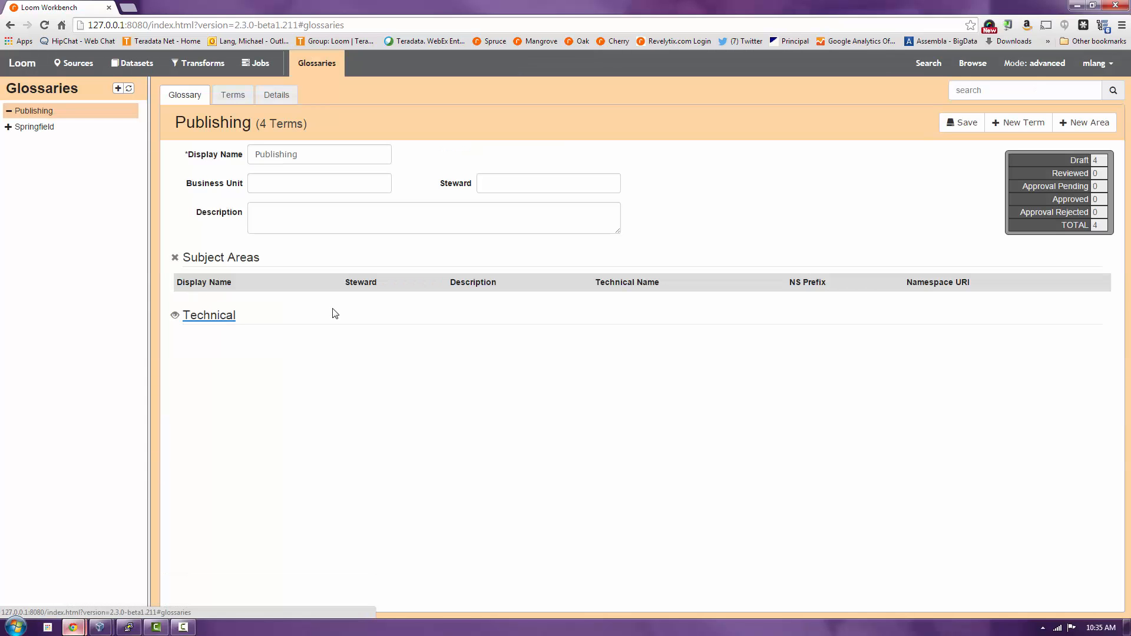
click(233, 100)
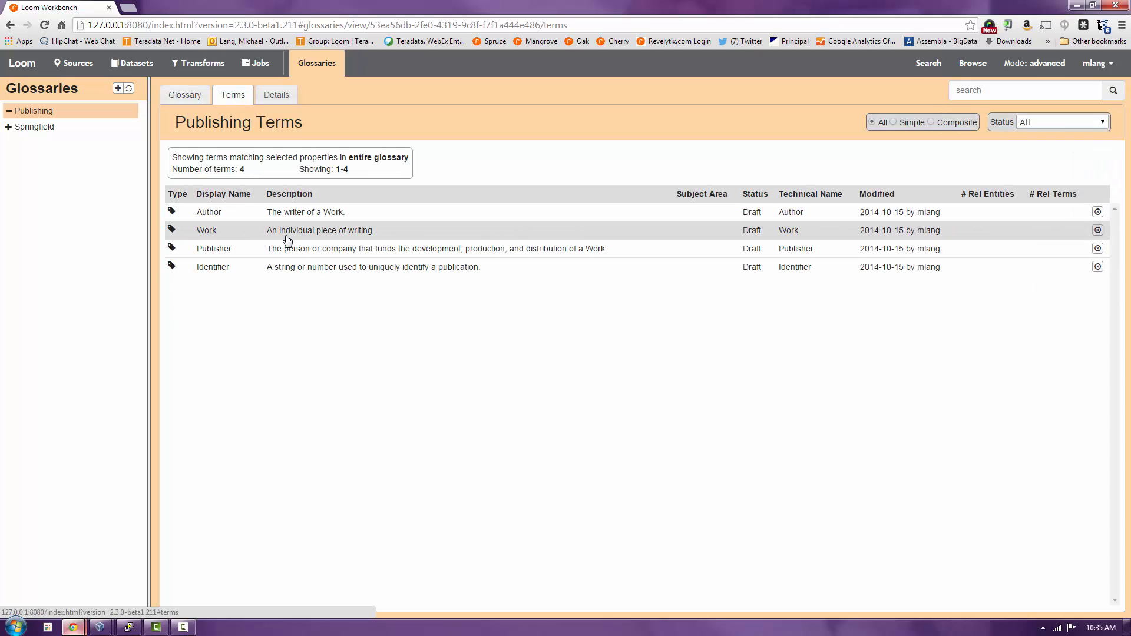
click(286, 236)
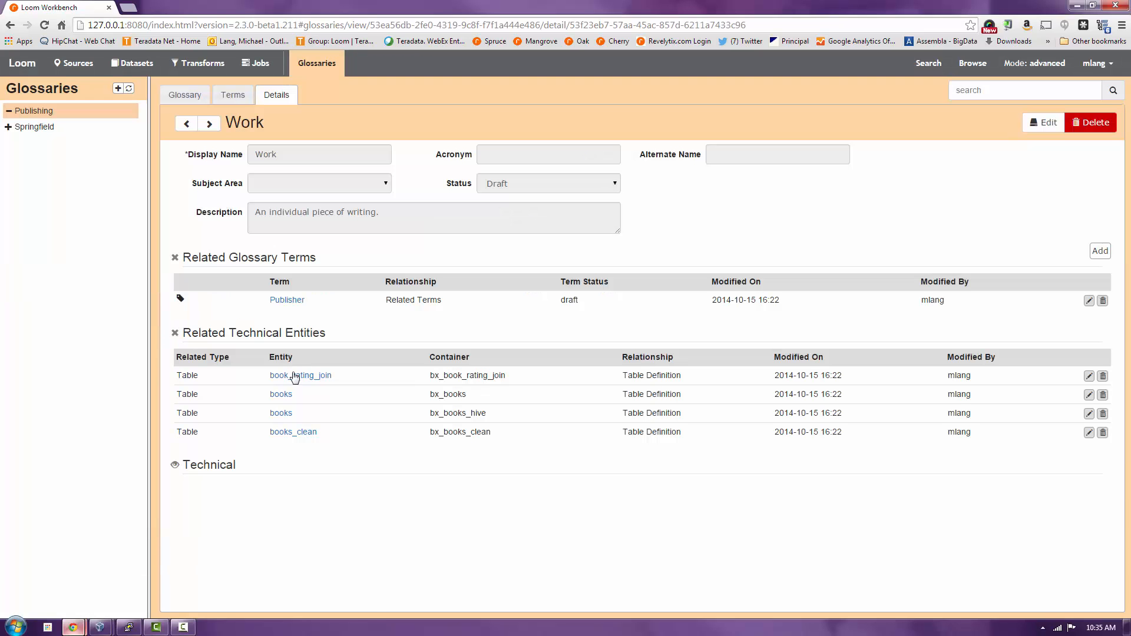
Open the books table of bx_books_hive from Work's related technical entities and examine its statistics, including the row count.
click(280, 415)
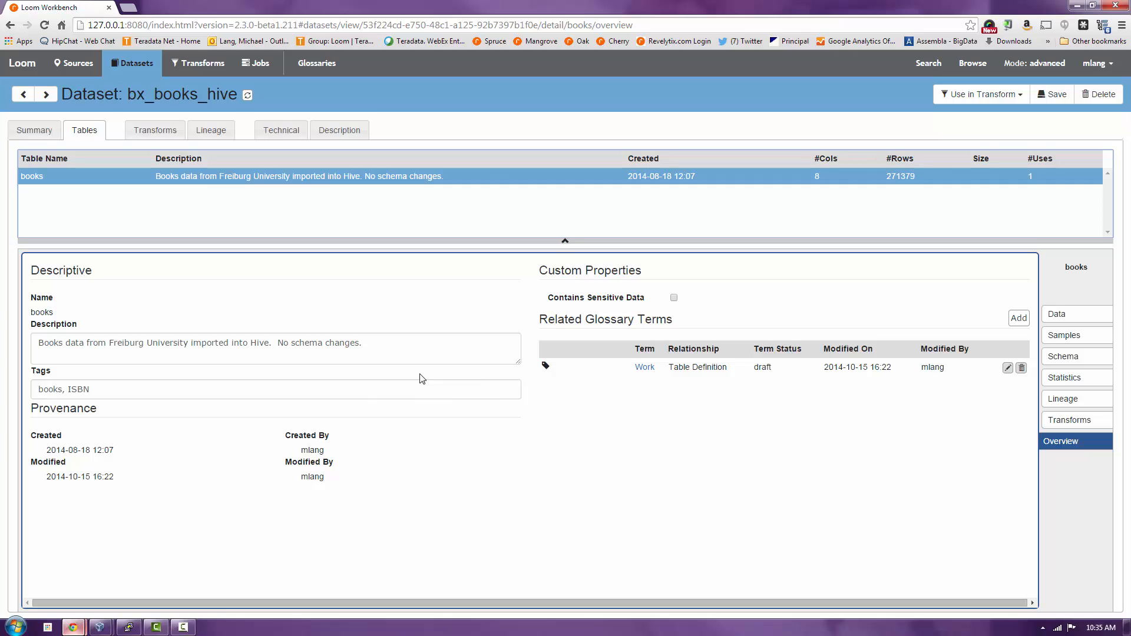
click(77, 66)
mouse_move(140, 77)
click(1083, 381)
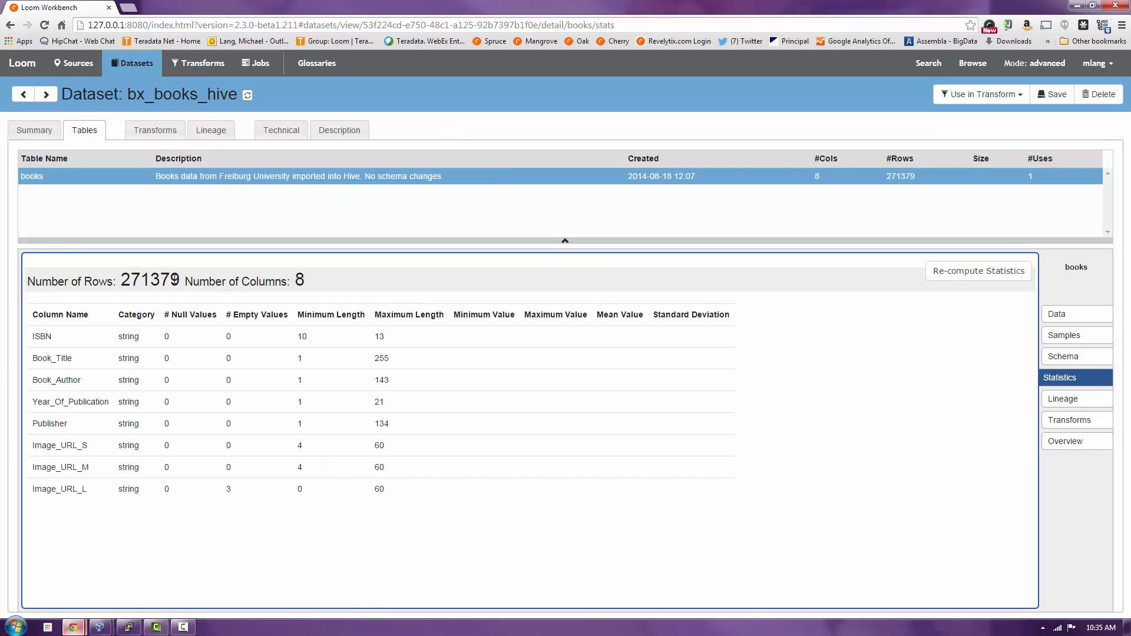
double_click(159, 283)
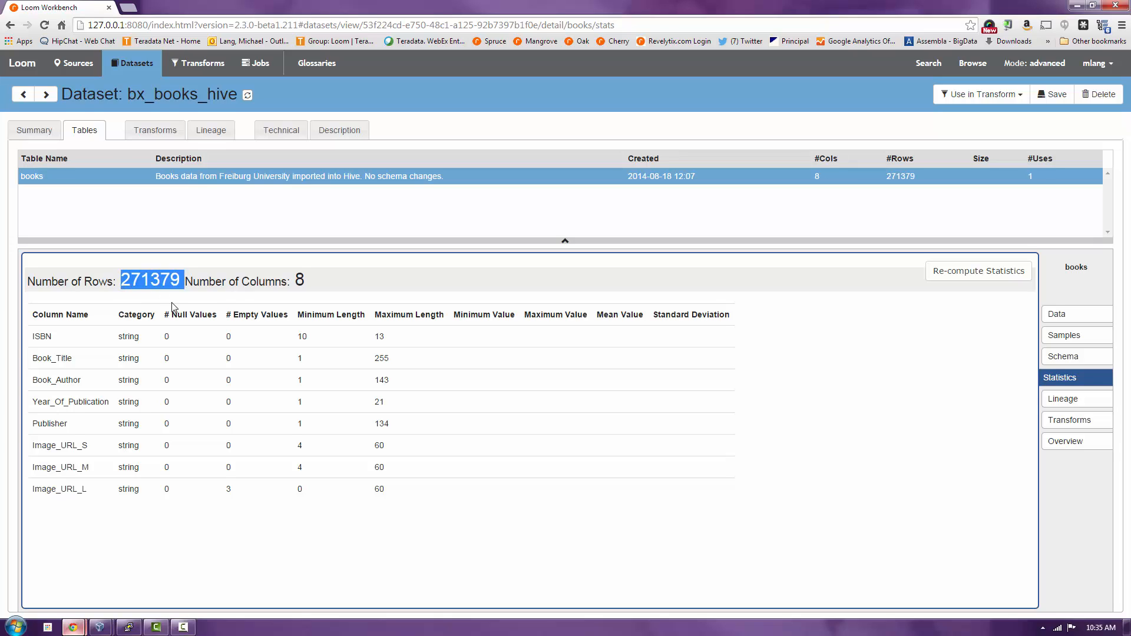
click(227, 308)
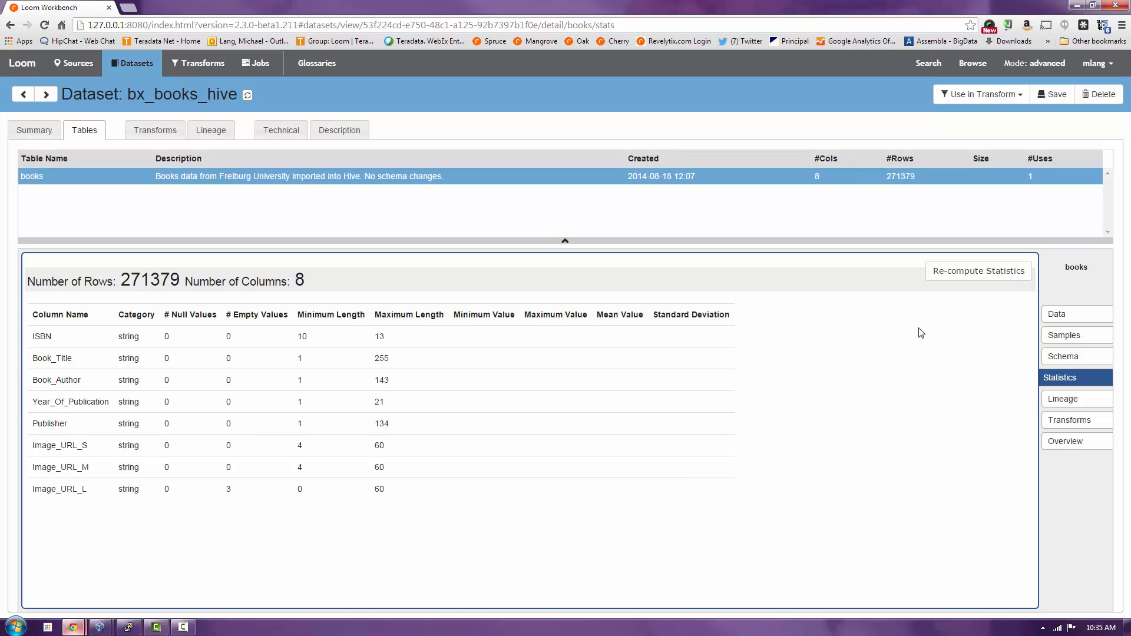
Create a Weaver transform from the bx_books_hive dataset and name it weaver.
click(996, 97)
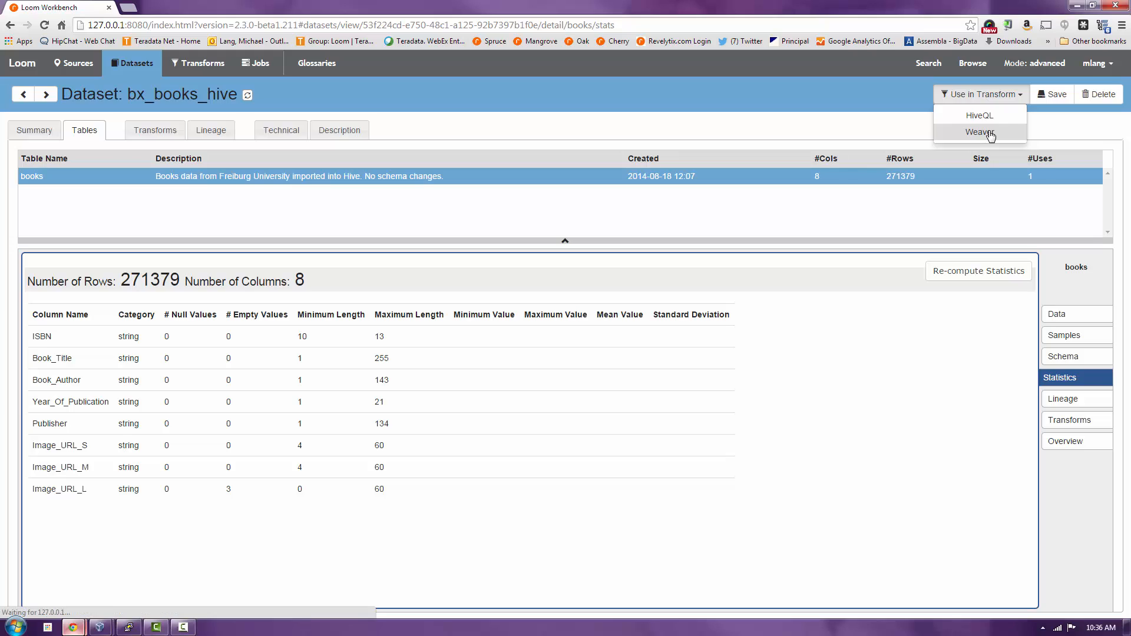
click(981, 132)
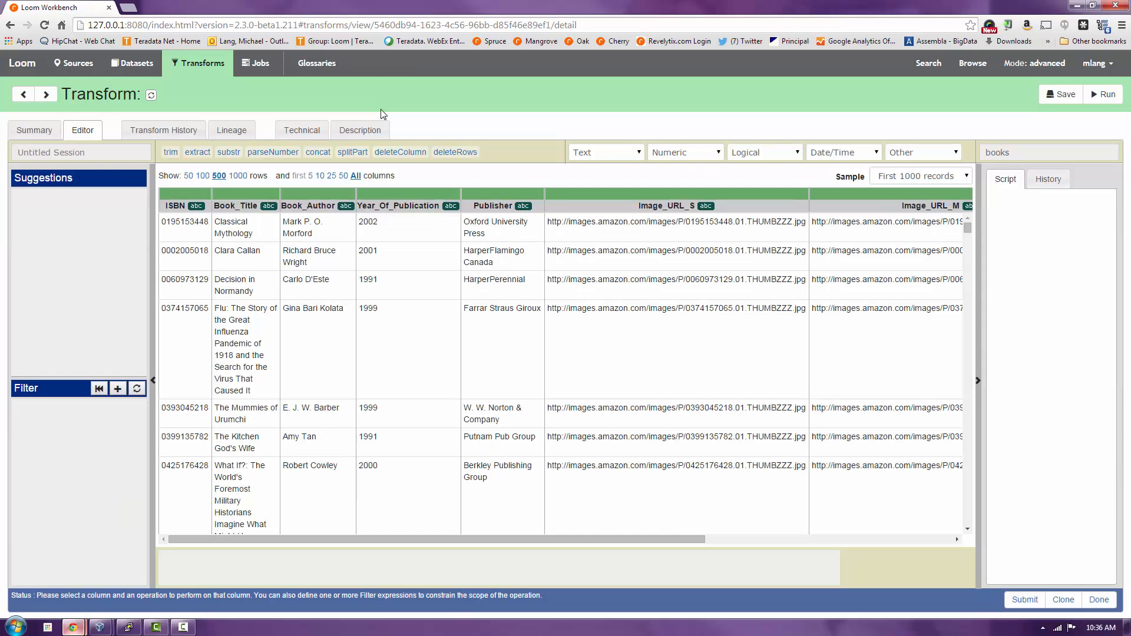
click(69, 153)
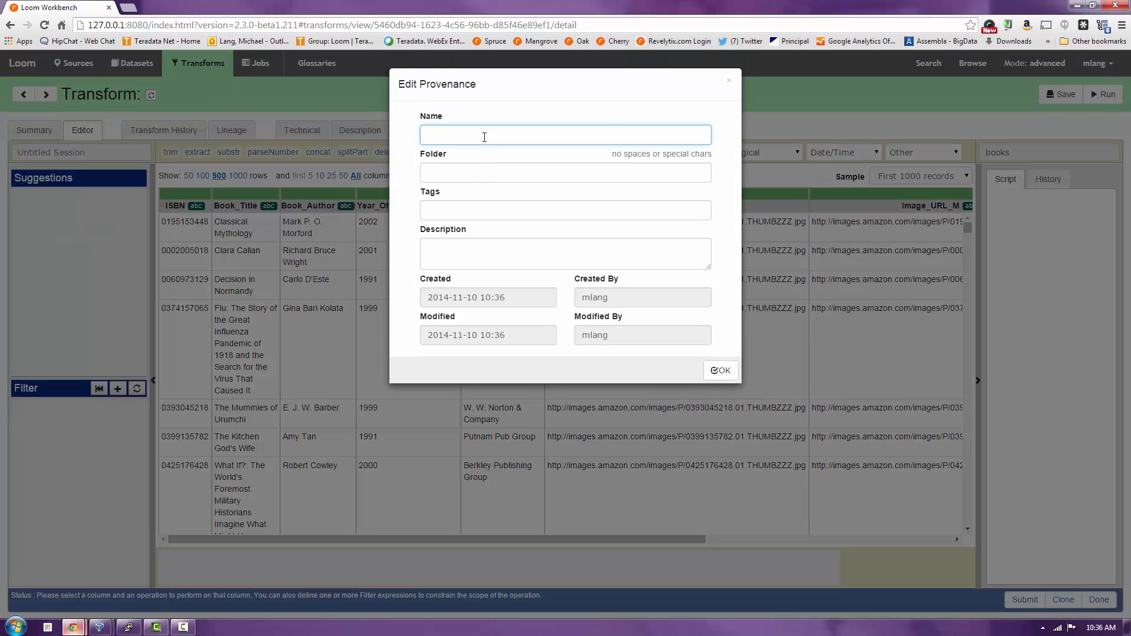
text(weaver)
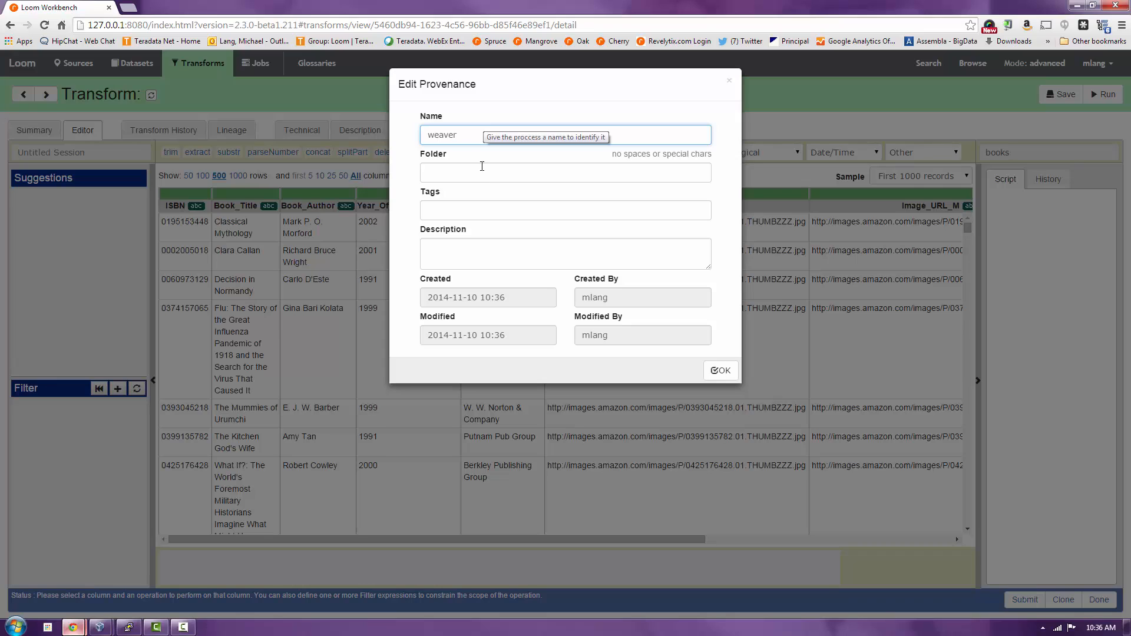
click(723, 372)
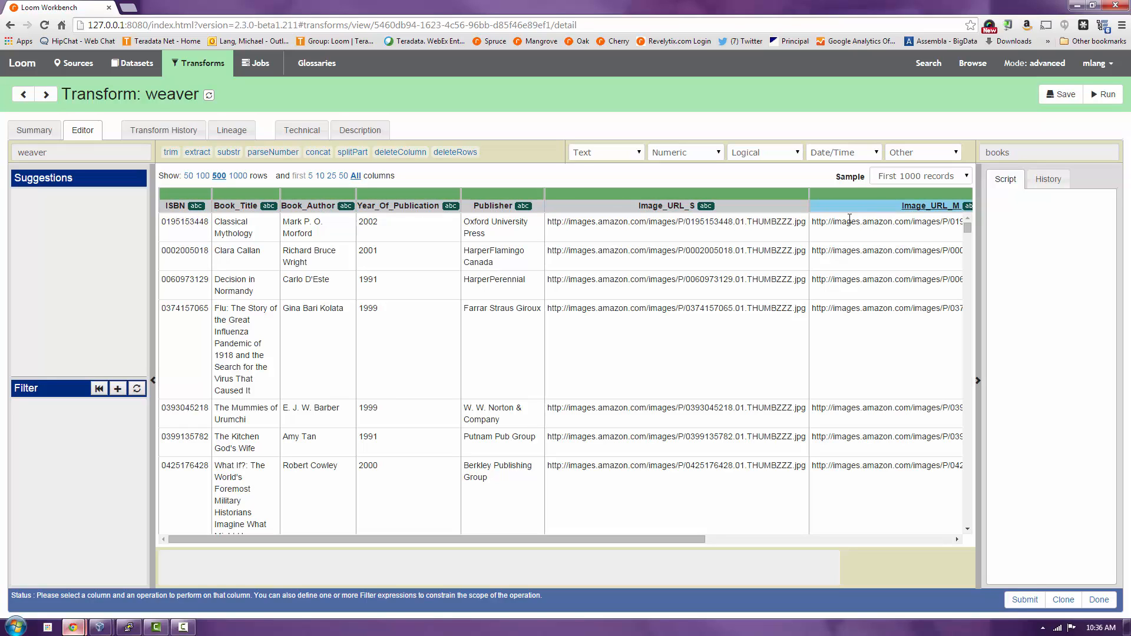
click(598, 152)
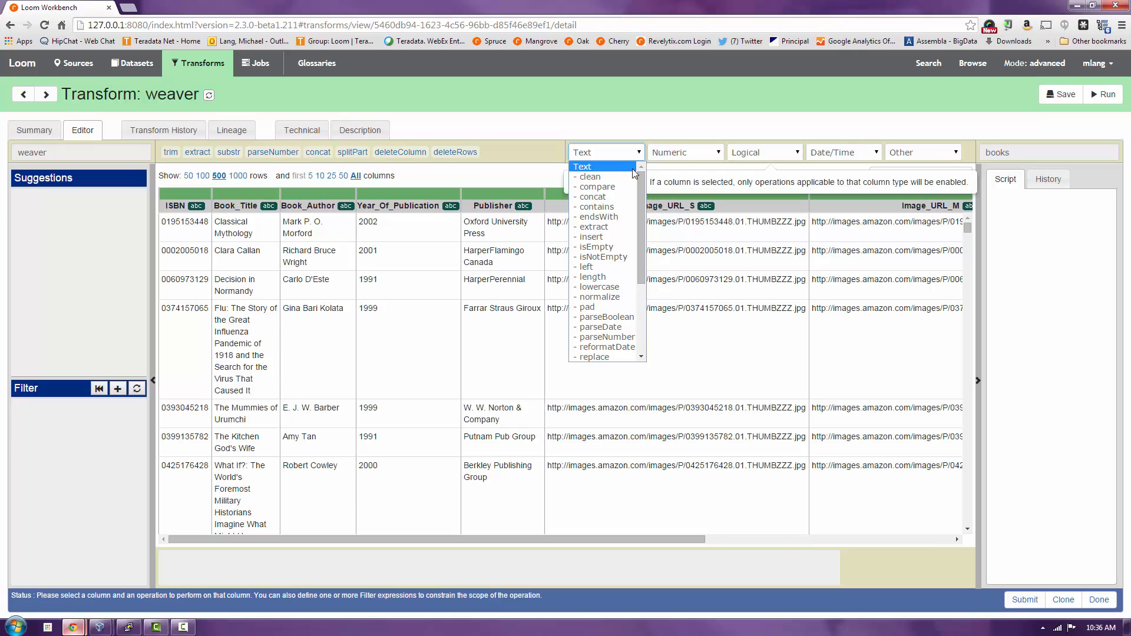
click(684, 152)
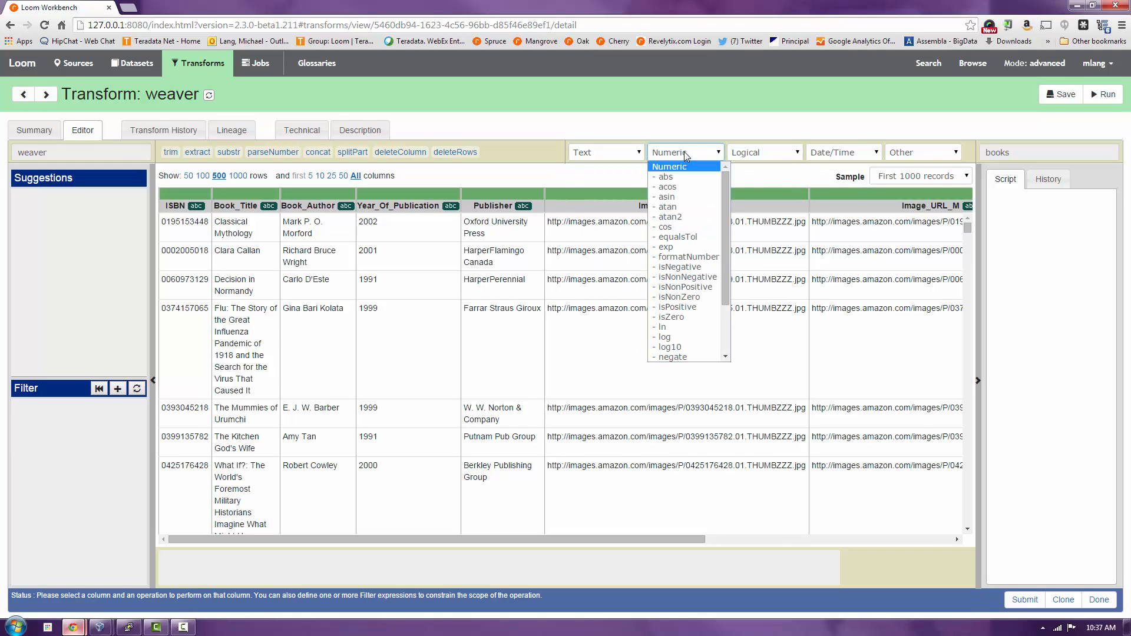
click(753, 136)
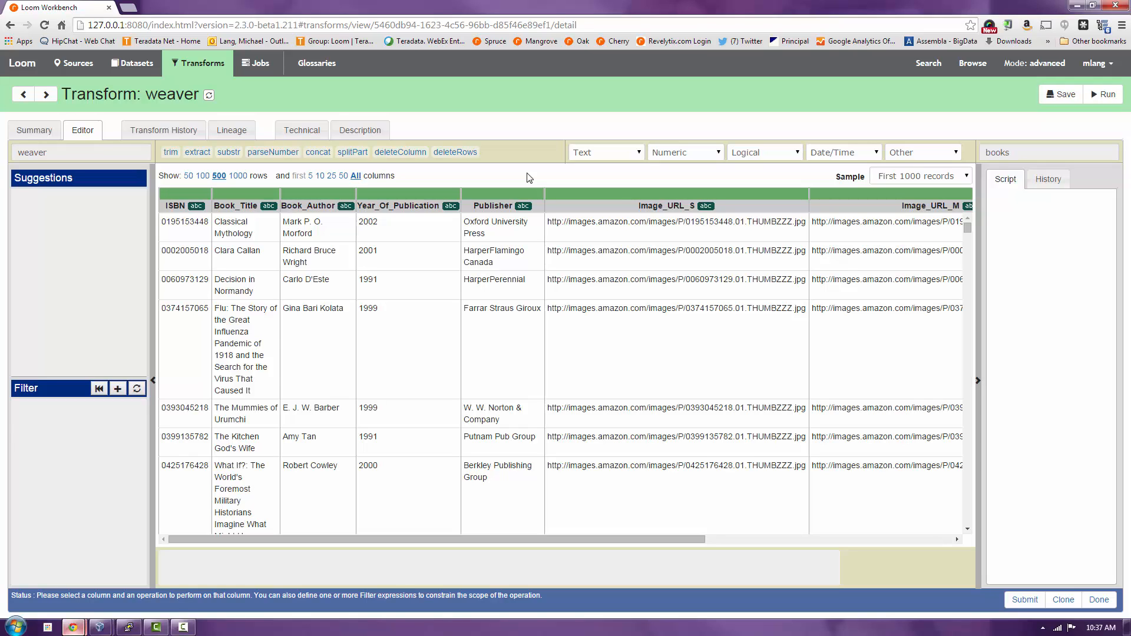
Delete the columns Image_URL_S, Image_URL_M and Image_URL_L together in one applied transform step.
click(633, 207)
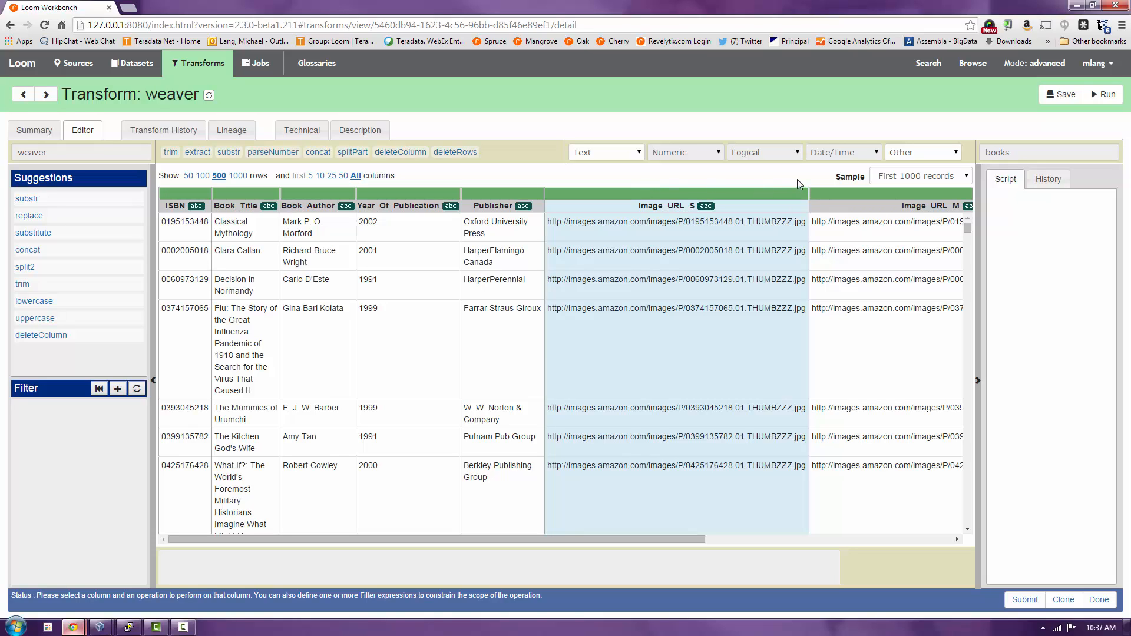
mouse_move(900, 178)
click(59, 341)
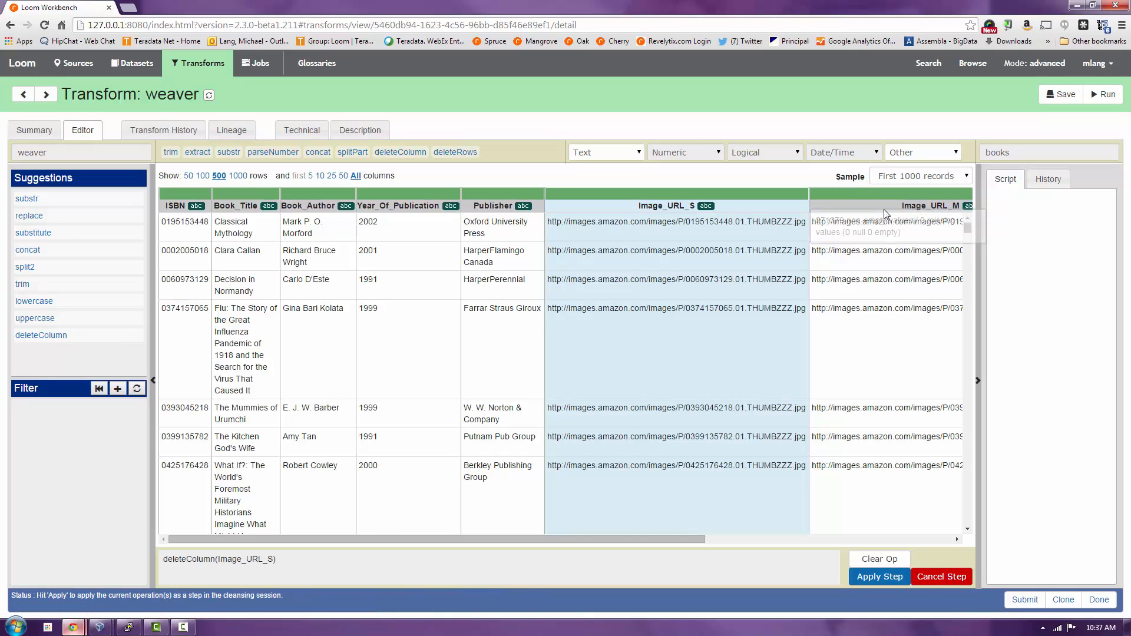
click(906, 212)
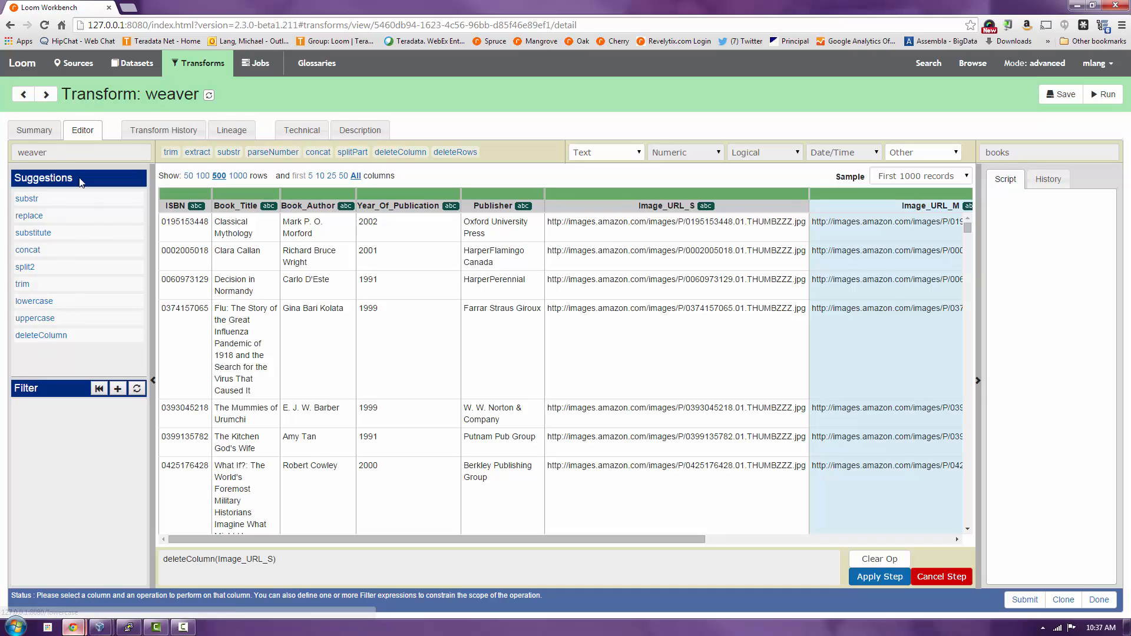
click(45, 341)
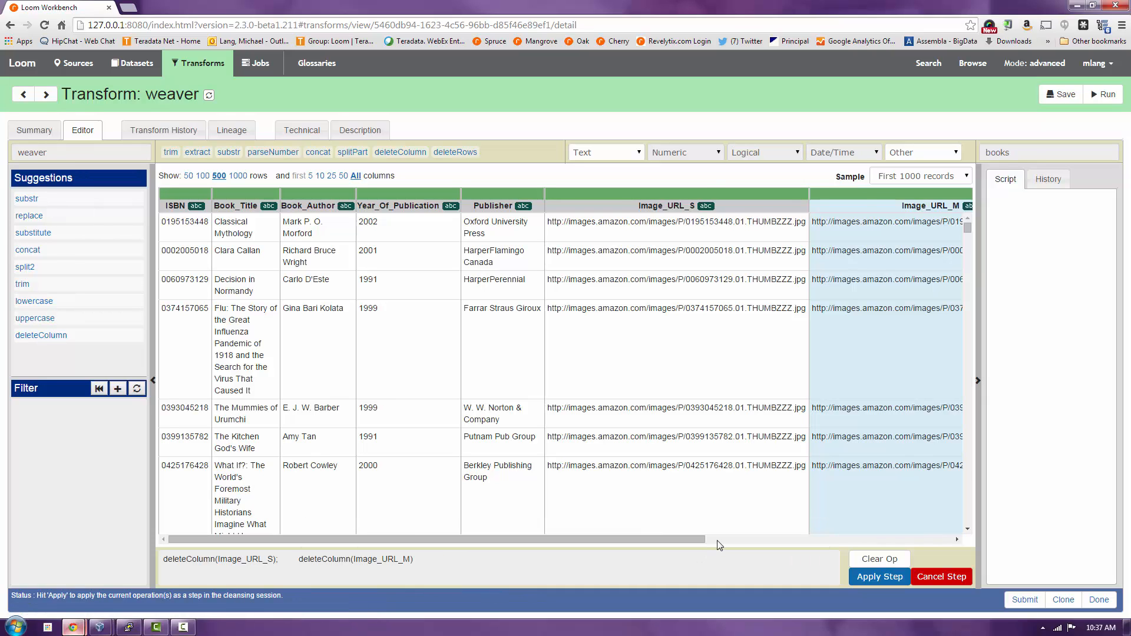
click(716, 539)
click(816, 211)
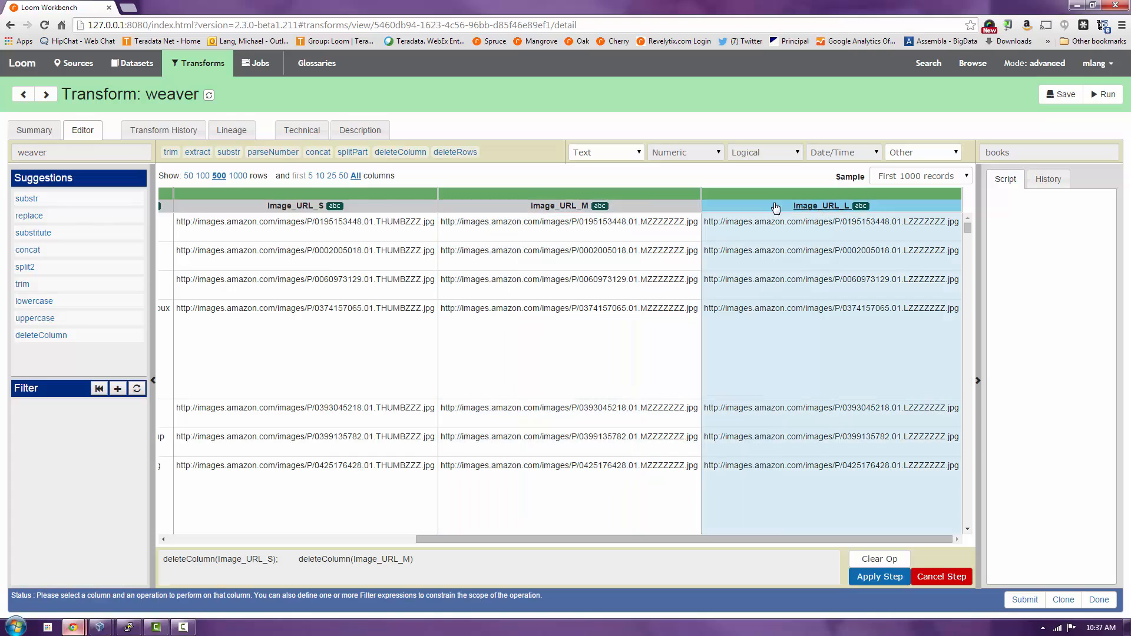
click(59, 336)
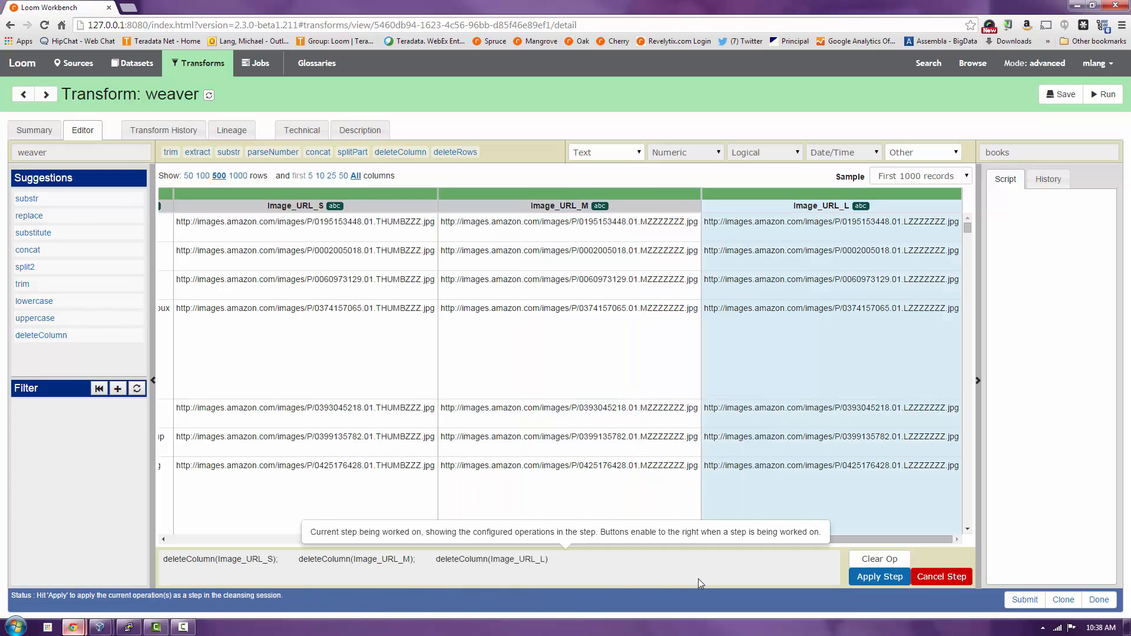
click(855, 579)
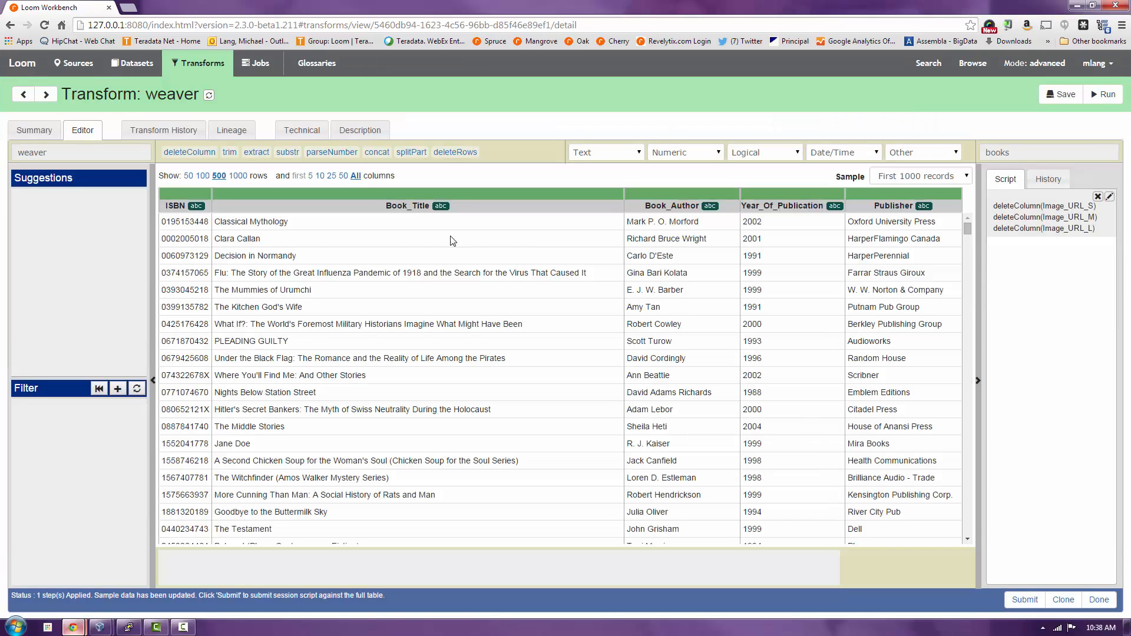
Convert the Book_Title column to lowercase, overwriting the existing column, and apply the step.
click(455, 207)
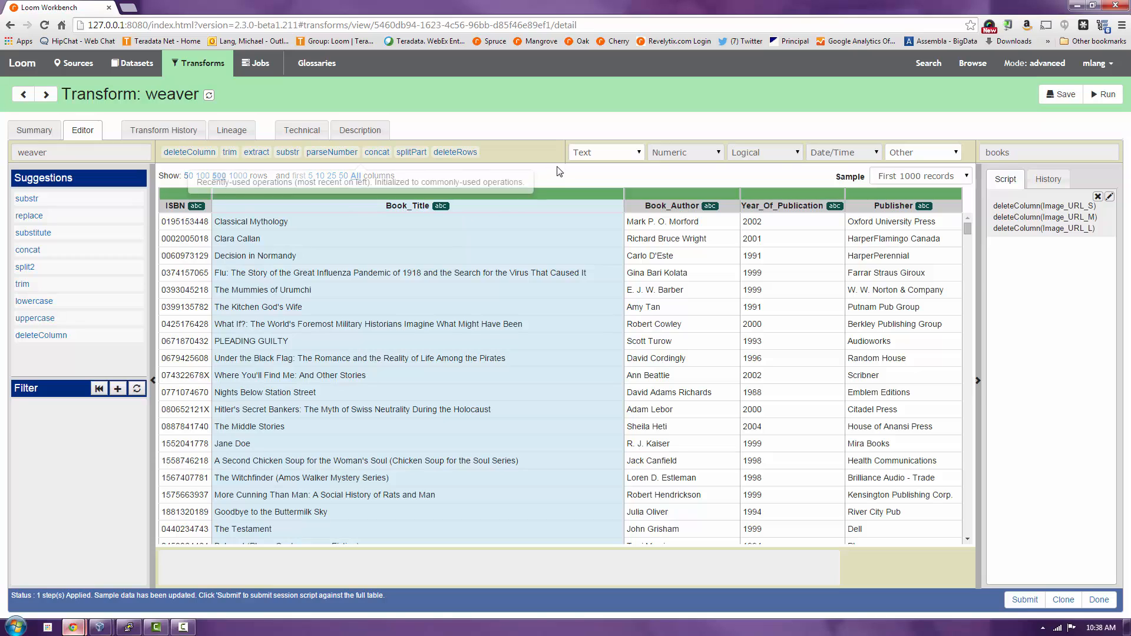
click(36, 301)
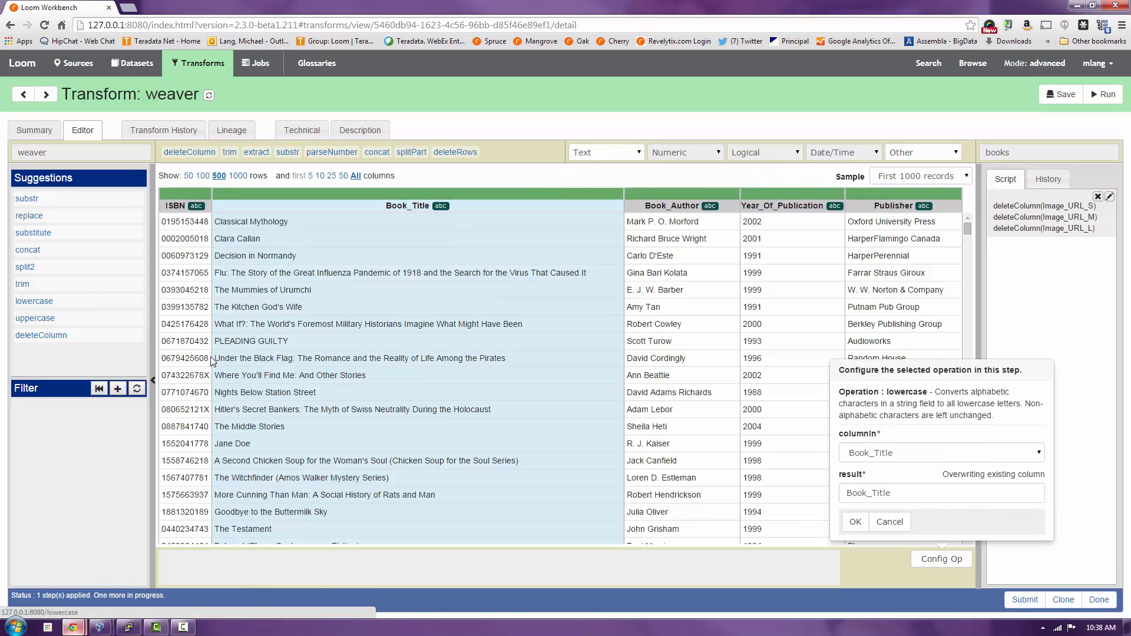
click(856, 522)
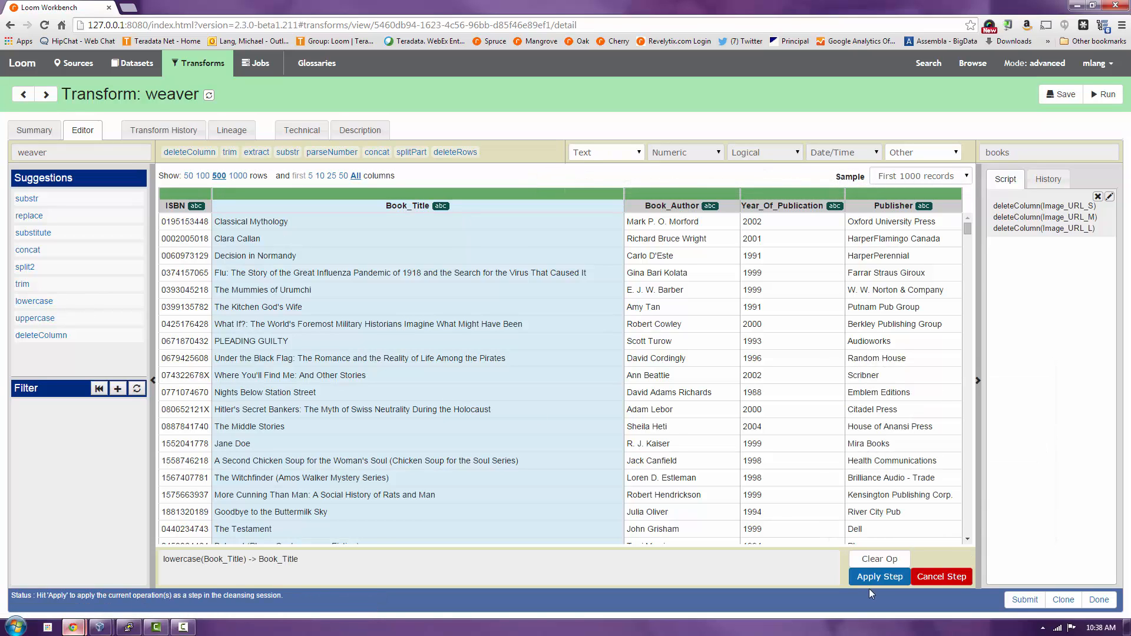
click(880, 578)
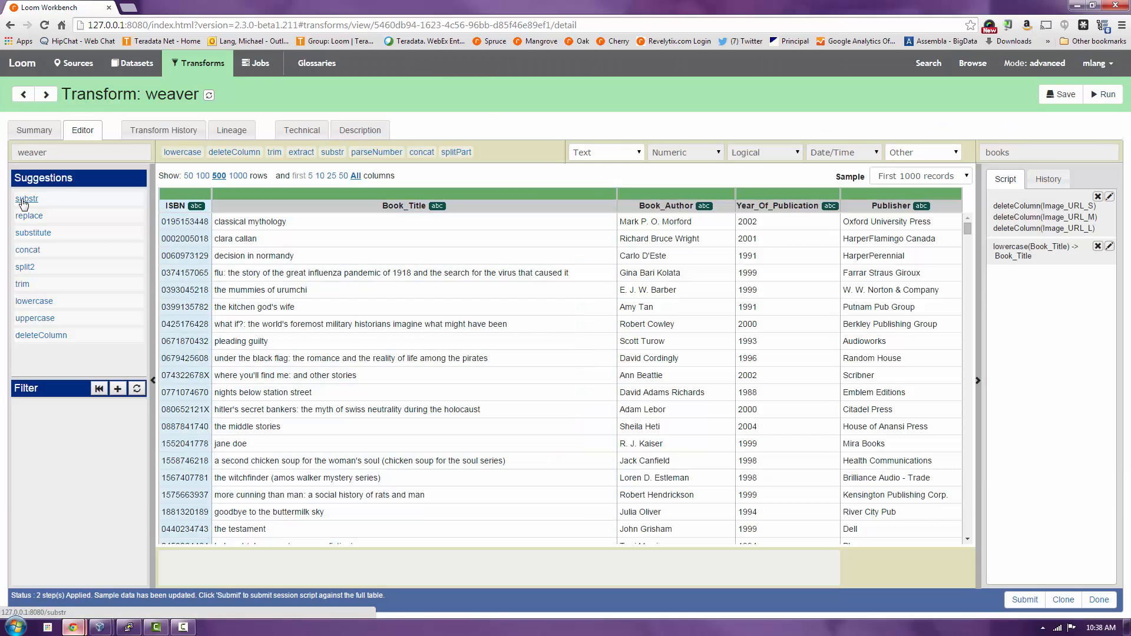
Extract the first character of ISBN with substr, start 1 and end 1, into a new column ISBN_lang and apply it.
click(26, 199)
click(907, 459)
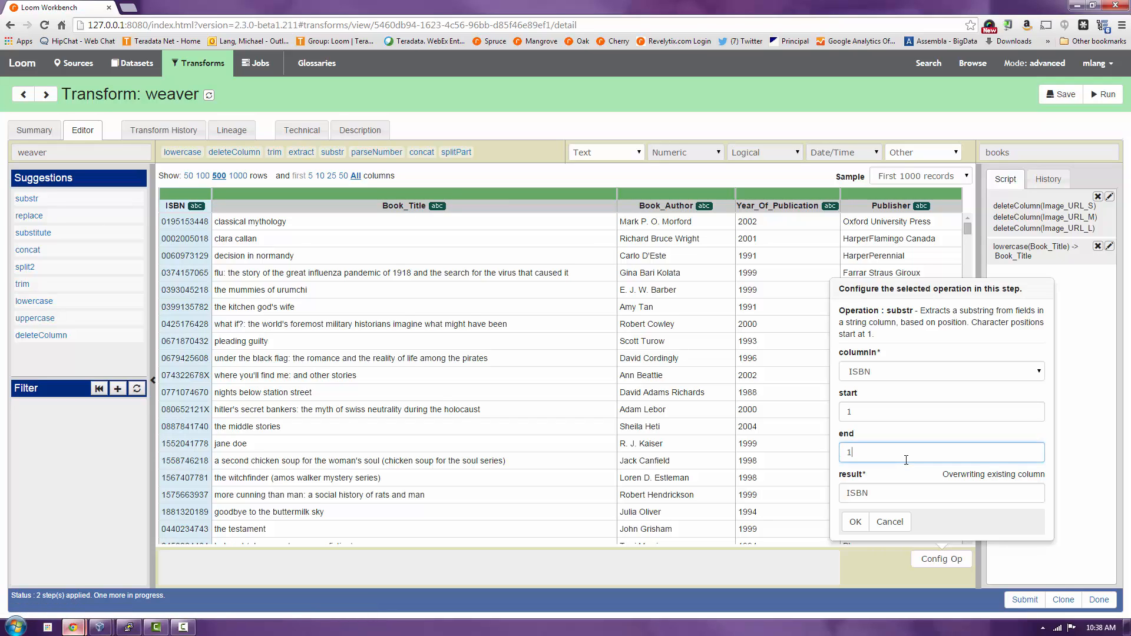
click(900, 496)
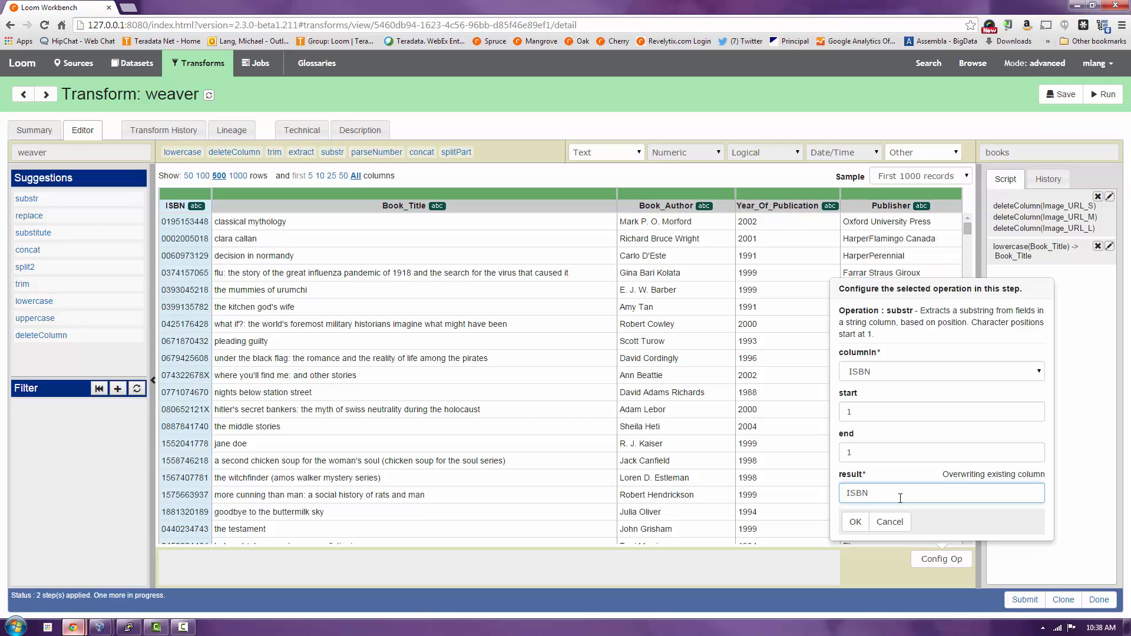
text(_lang)
click(856, 523)
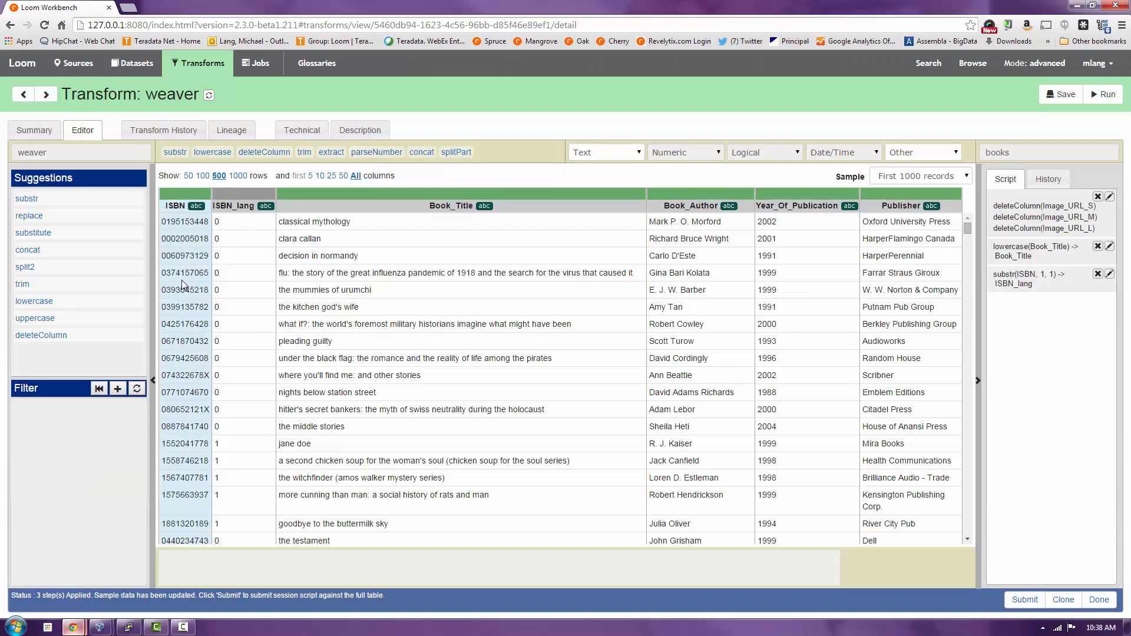
Add a filter expression on the ISBN_lang column for values not equal to 1.
click(247, 221)
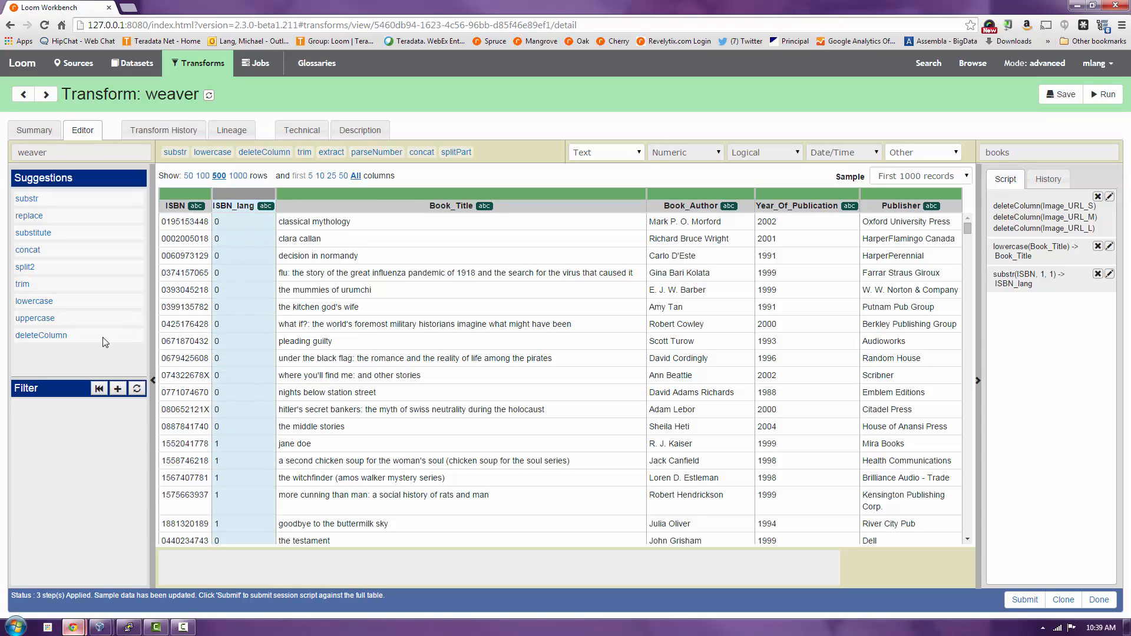
click(119, 389)
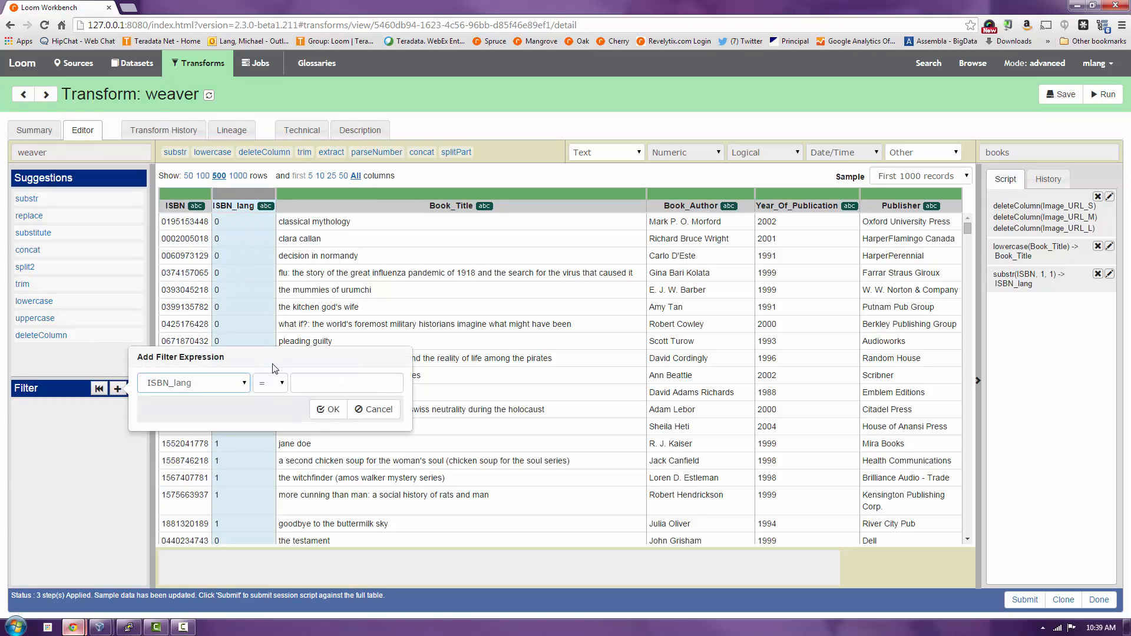
click(269, 384)
click(268, 408)
click(318, 382)
text(1)
click(327, 409)
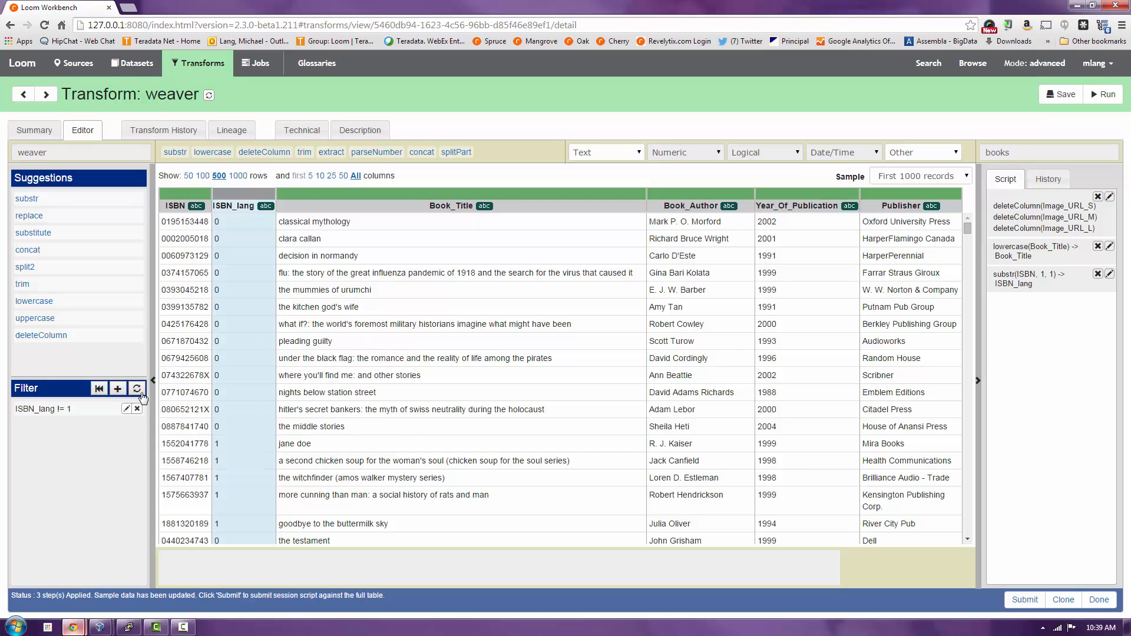
Add a second filter expression, ISBN_lang != 0, and refresh the sample with both filters.
click(118, 389)
click(274, 364)
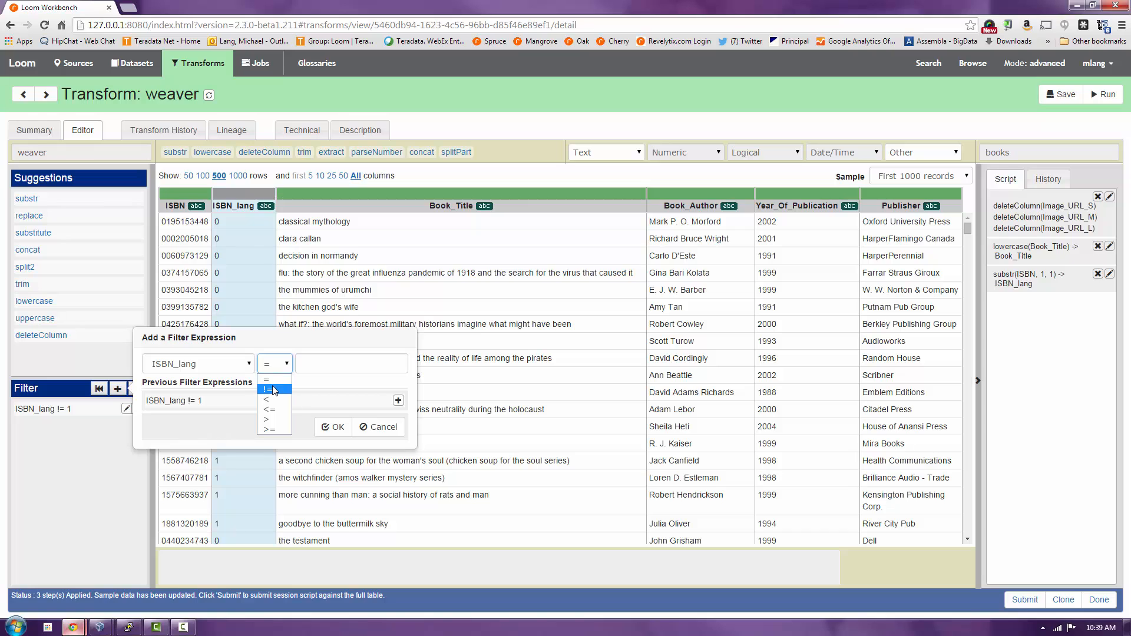
click(273, 385)
click(326, 362)
text(0)
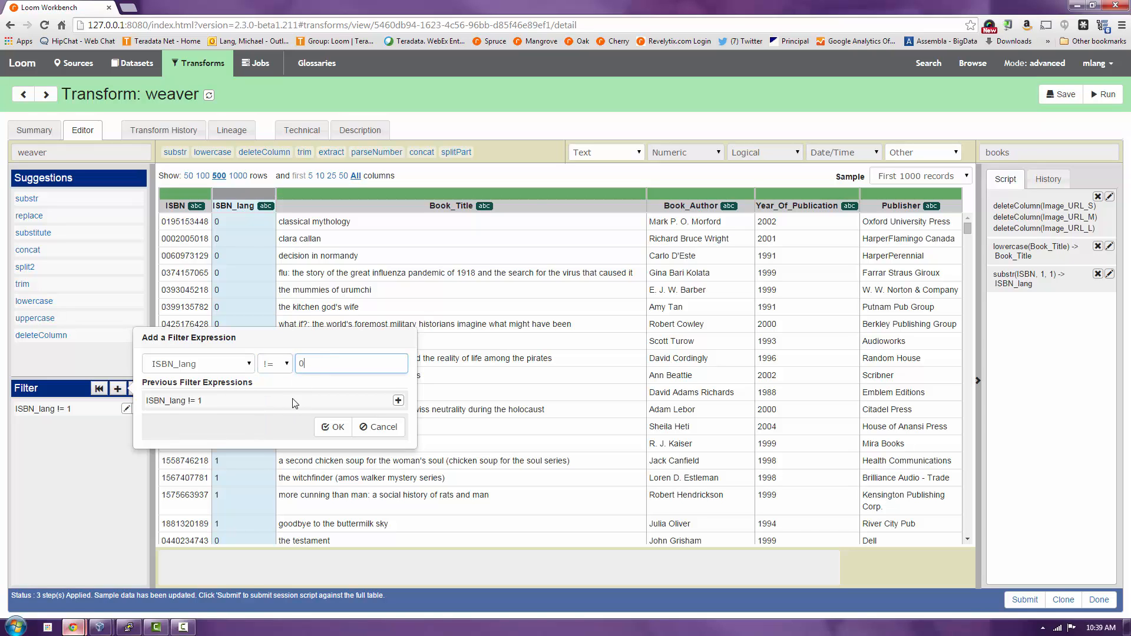
click(333, 426)
click(136, 389)
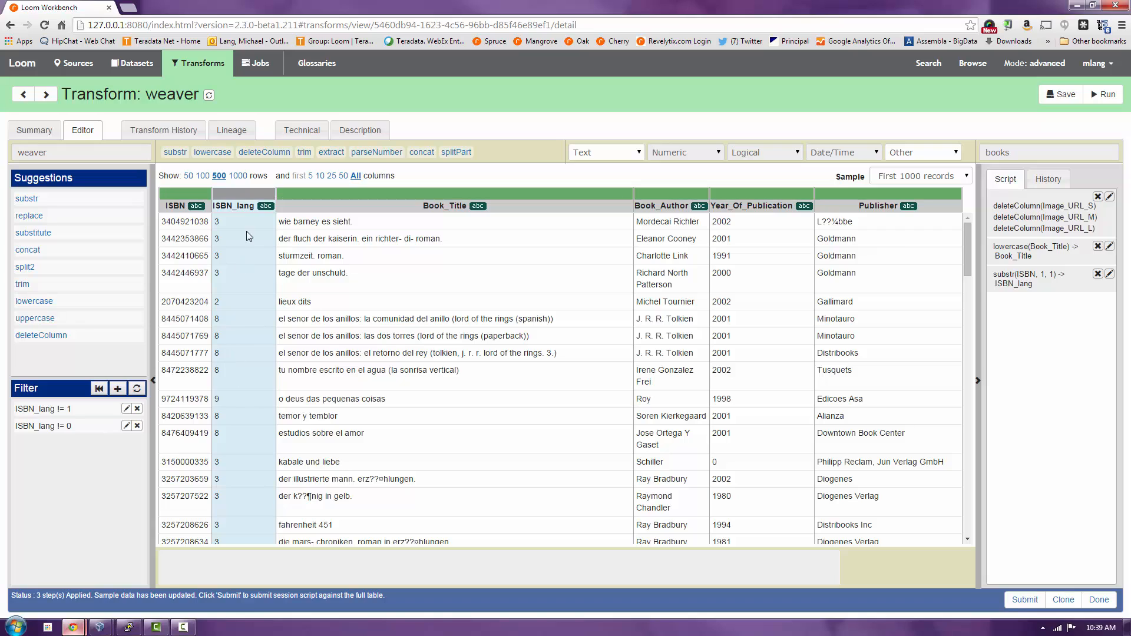
Delete the rows matching the current filters with deleteRows and apply the step.
click(937, 154)
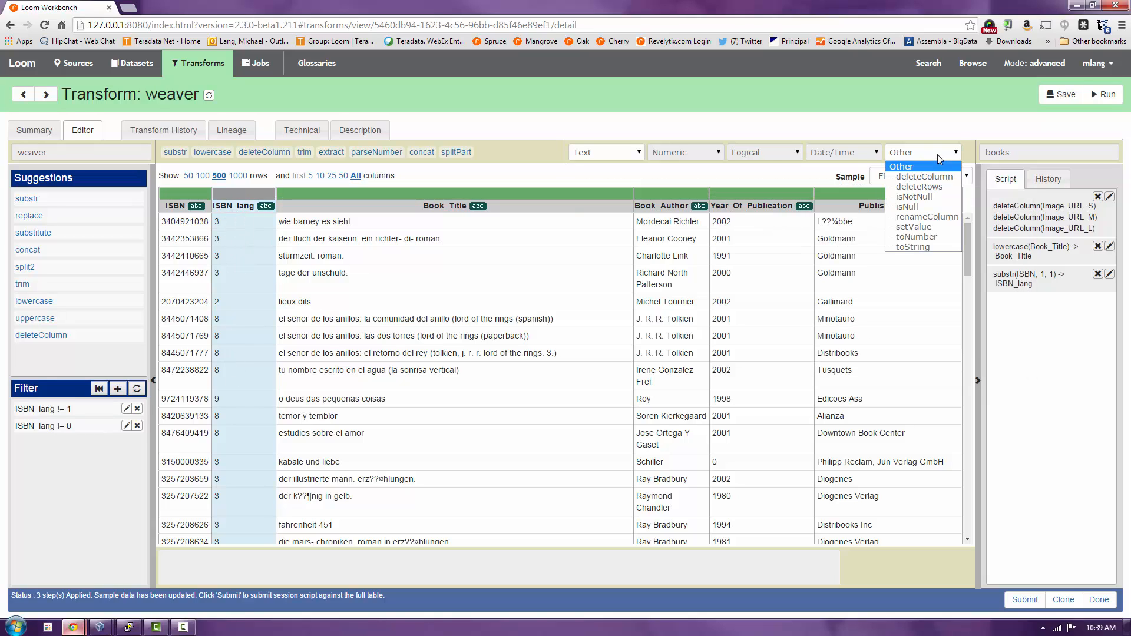
click(940, 187)
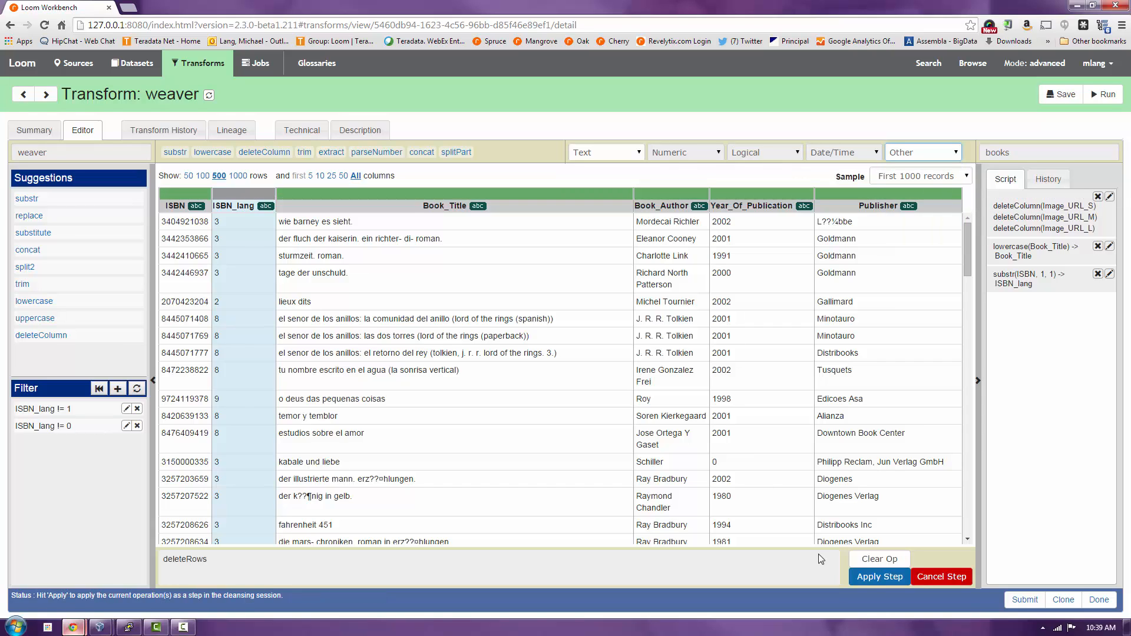
click(879, 578)
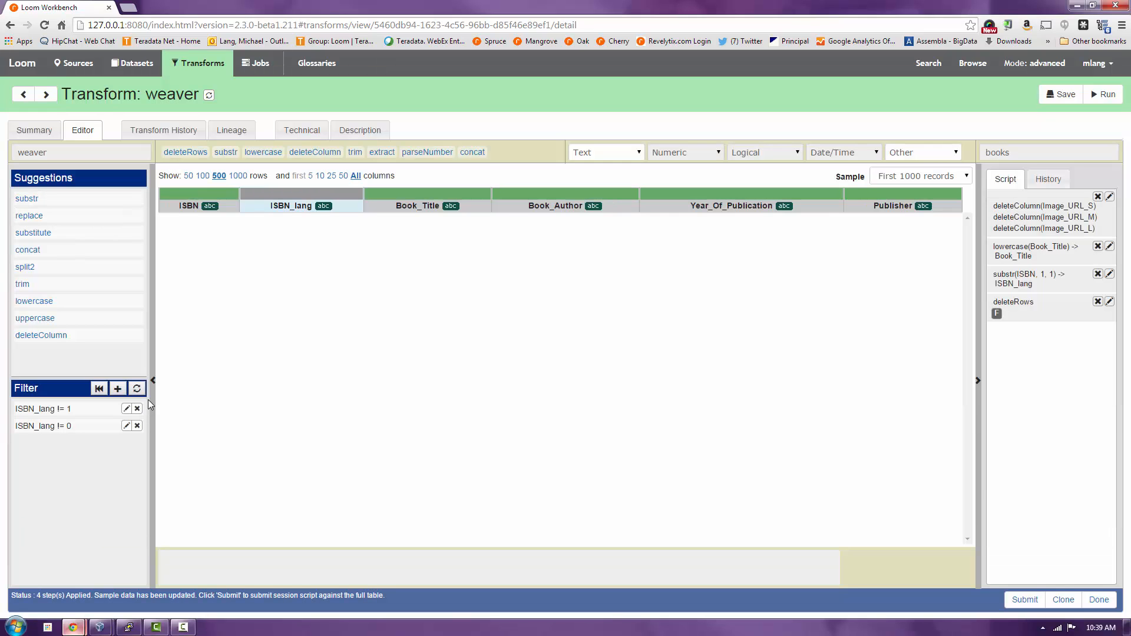
Remove both ISBN_lang filter expressions and refresh the sample data.
click(136, 409)
click(136, 409)
click(137, 390)
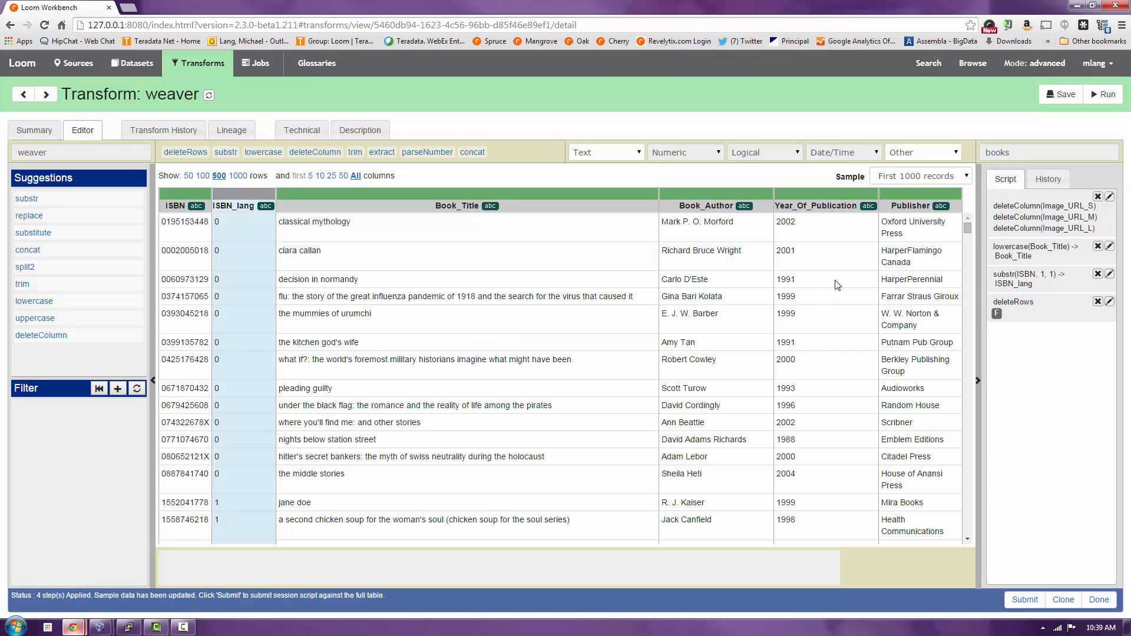
Review the steps applied in the transform script and the filter used by each.
mouse_move(1015, 228)
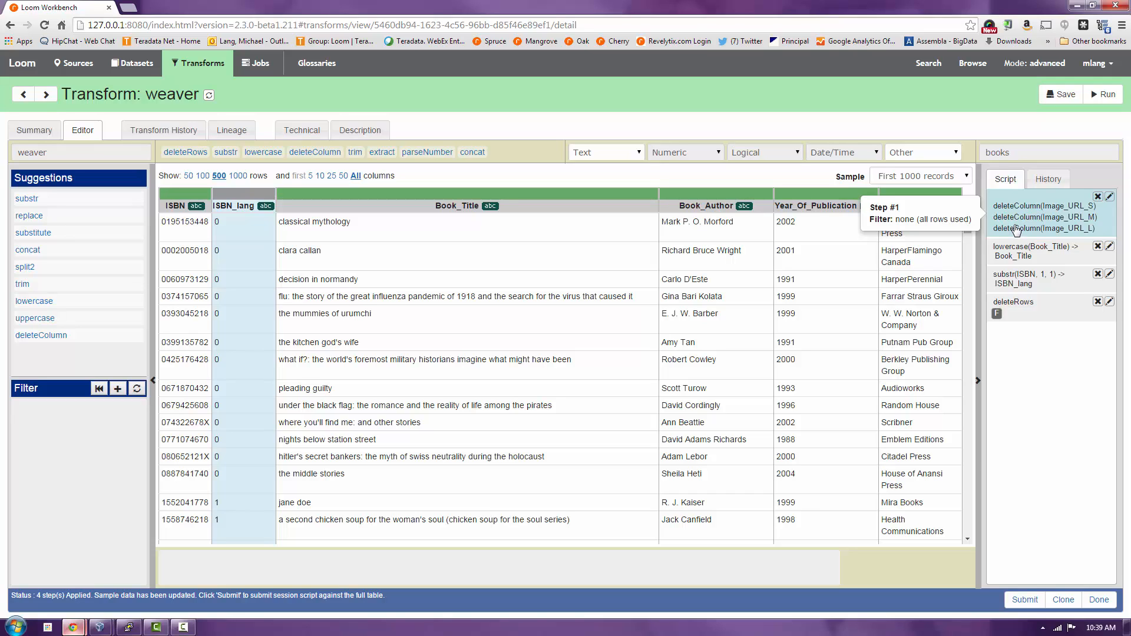
mouse_move(1024, 255)
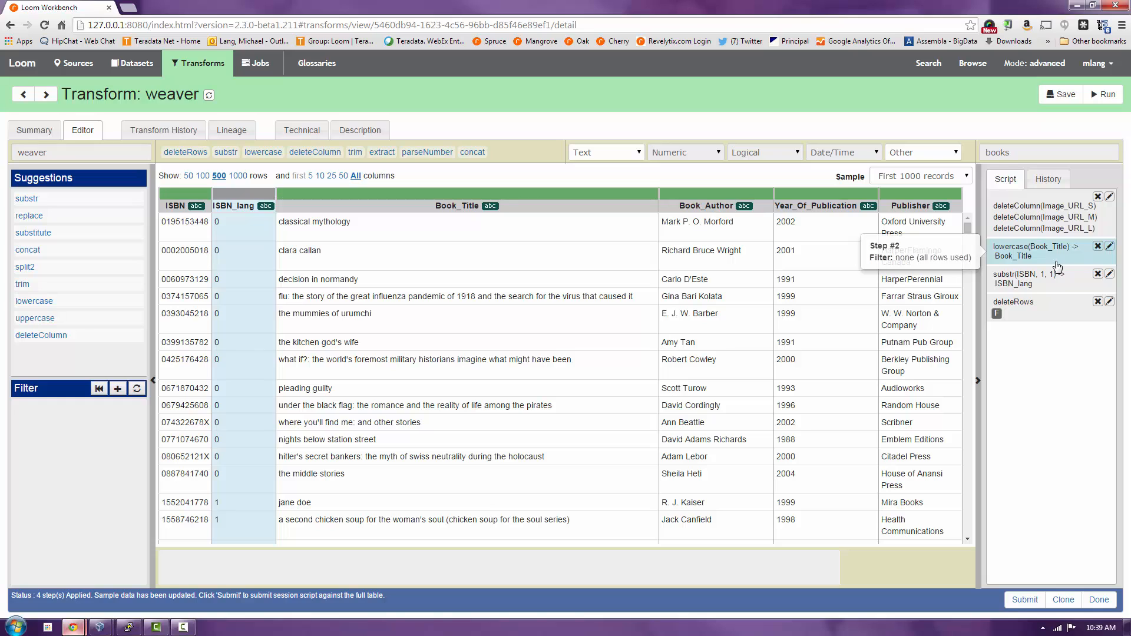
mouse_move(1049, 286)
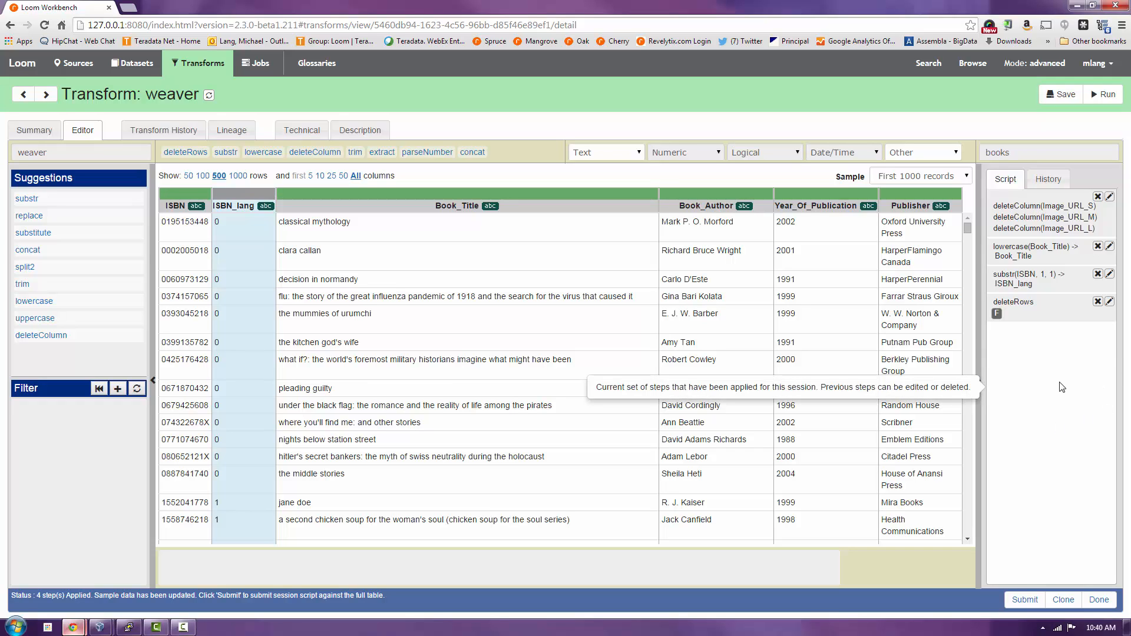
Review the details of the books input table and the Submit Session options, leaving without submitting the script.
mouse_move(1002, 152)
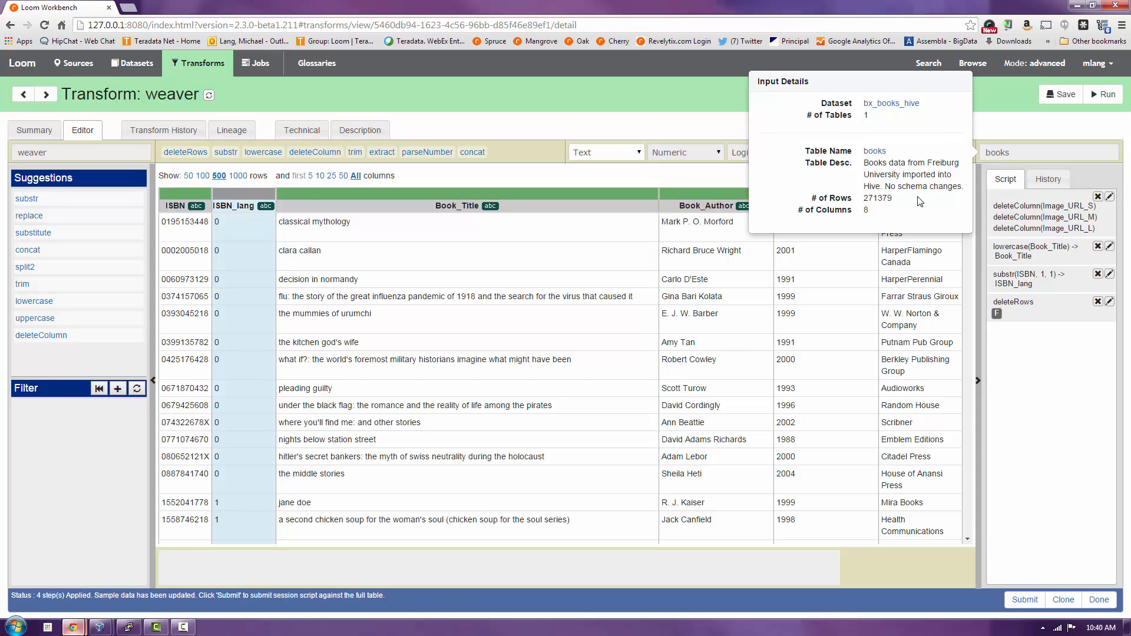
click(1024, 600)
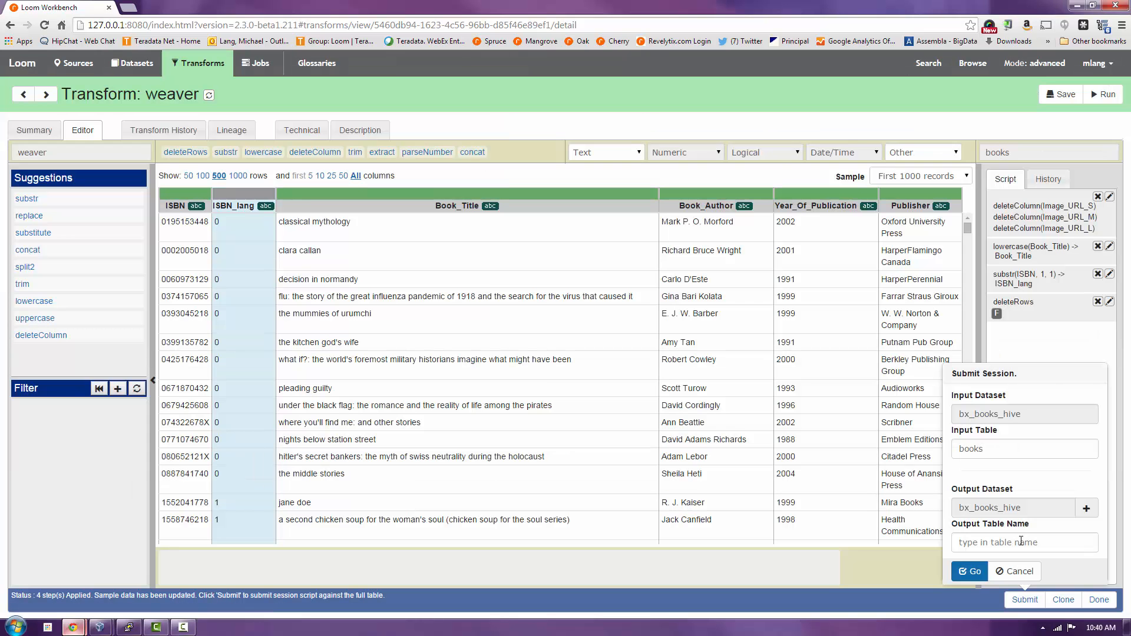
click(995, 541)
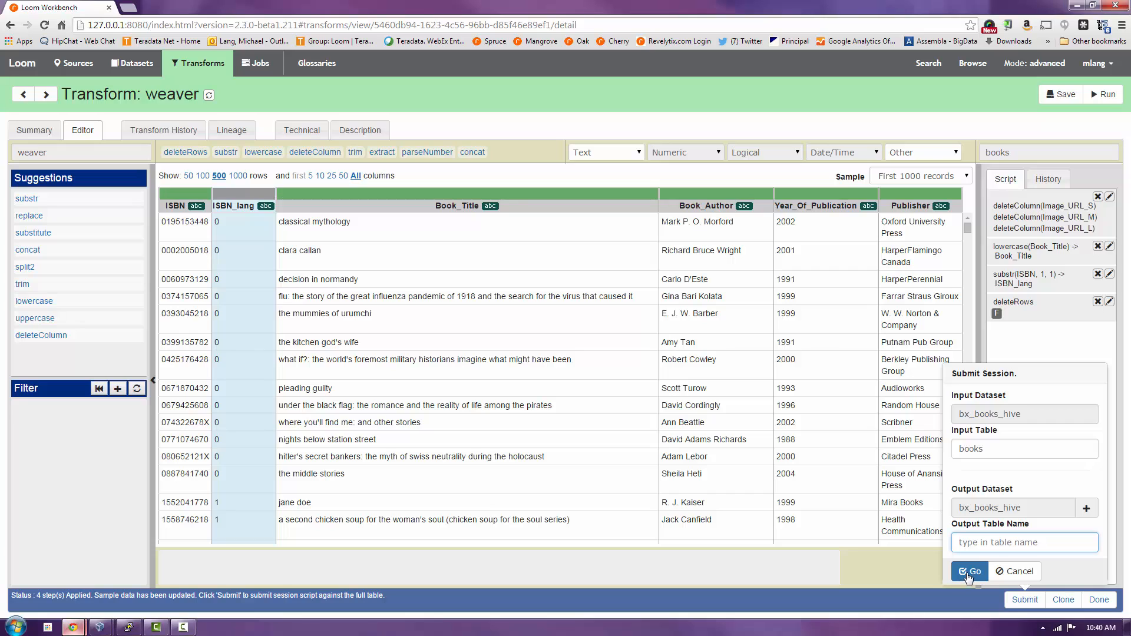
click(1016, 571)
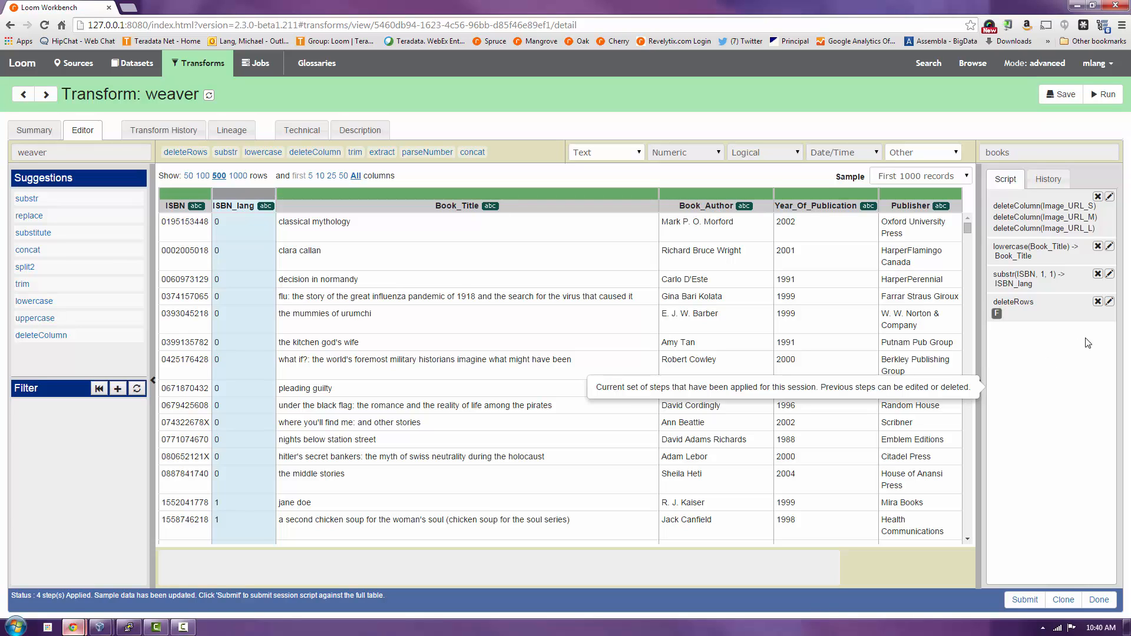
Browse the datasets, open bx_book_rating_join, and display its lineage graph.
mouse_move(132, 66)
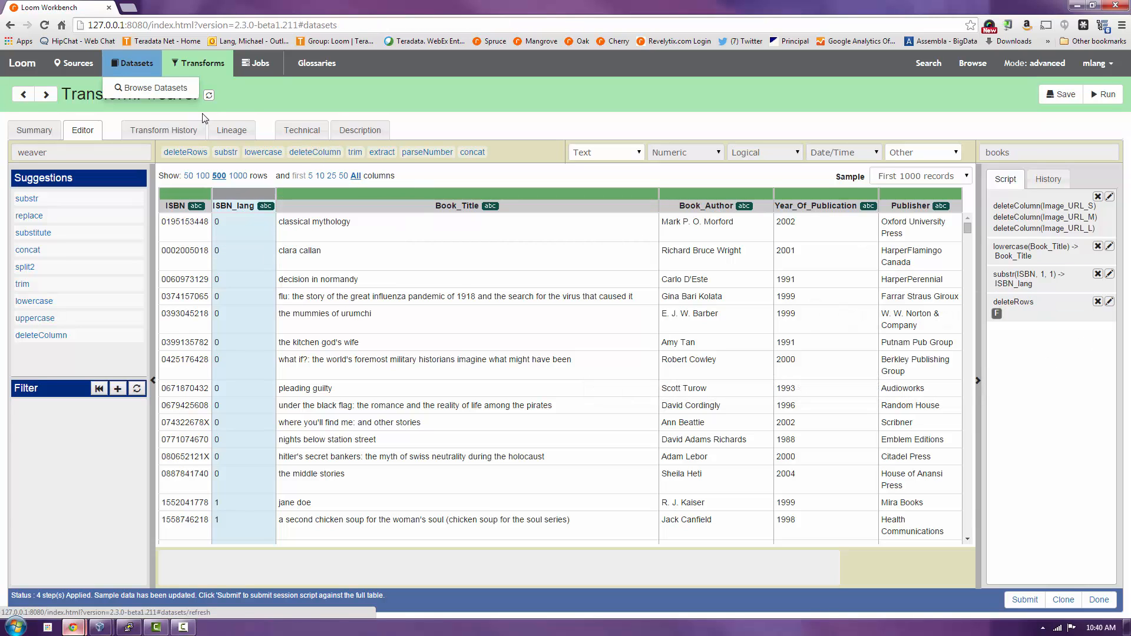
click(149, 87)
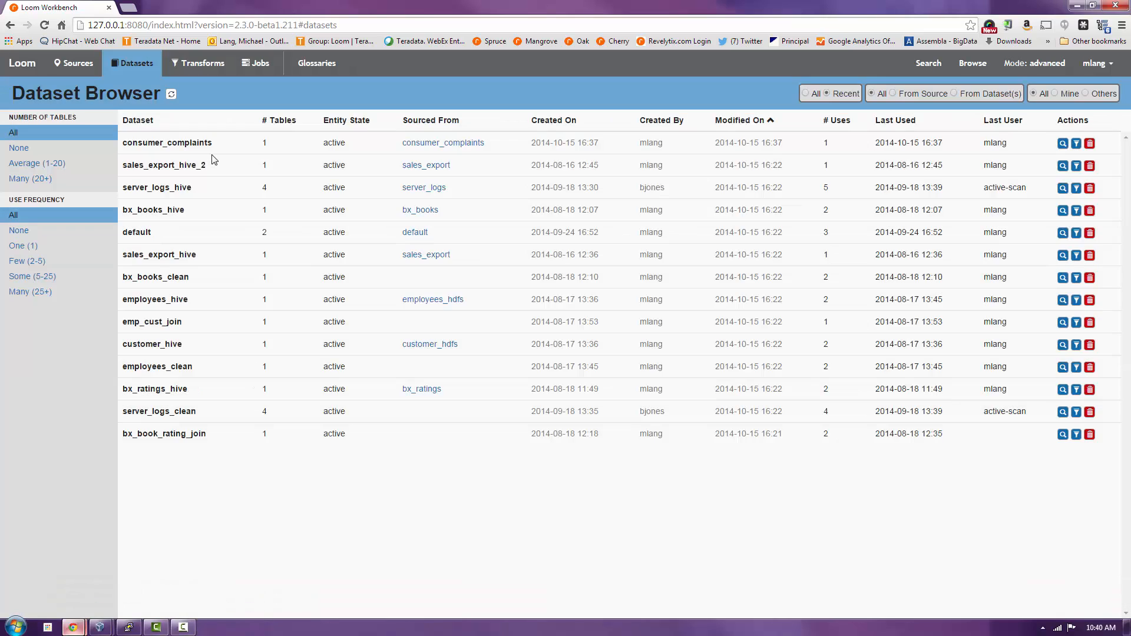
click(282, 437)
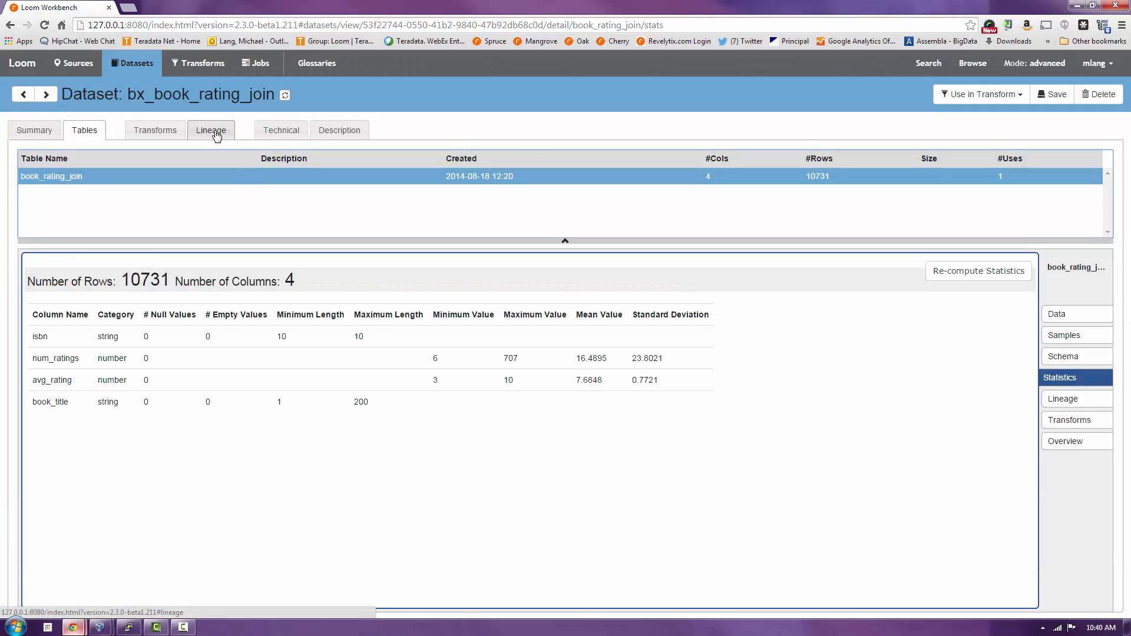
click(216, 135)
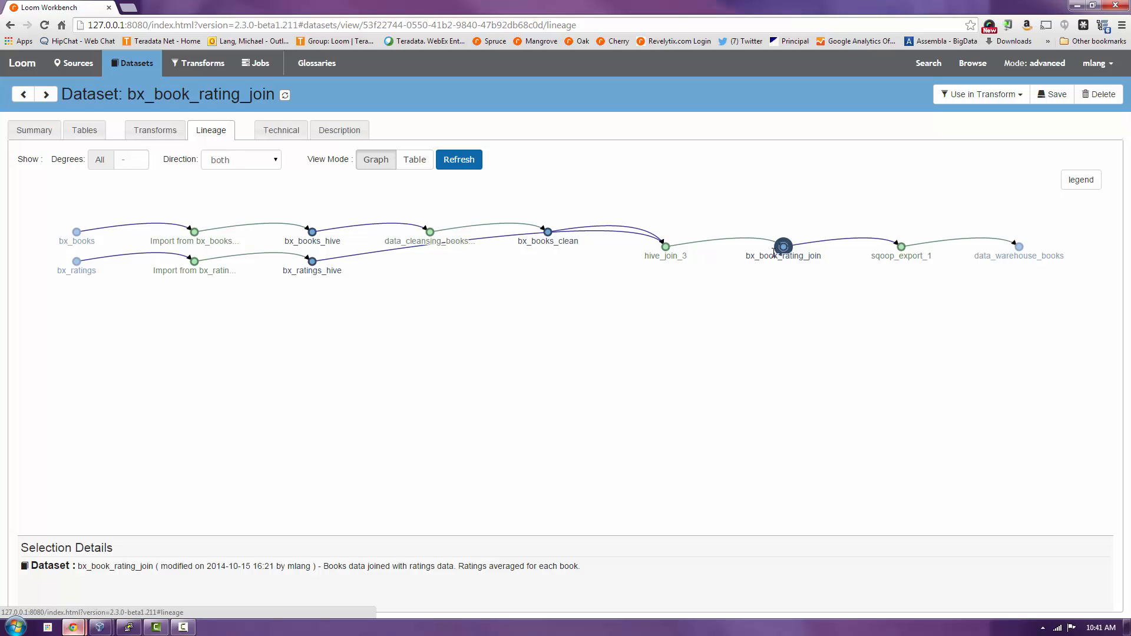
Trace the upstream lineage, examining the details of bx_book_rating_join, the data_cleansing_books_2 transform and the bx_books_clean dataset.
click(785, 249)
mouse_move(79, 238)
click(426, 240)
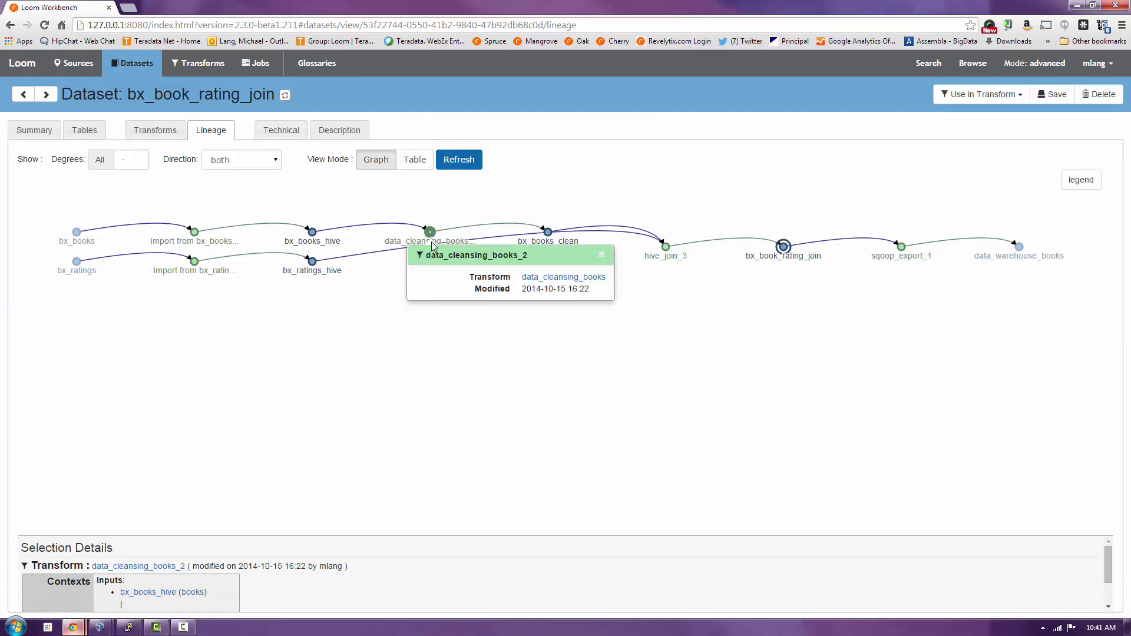
click(548, 234)
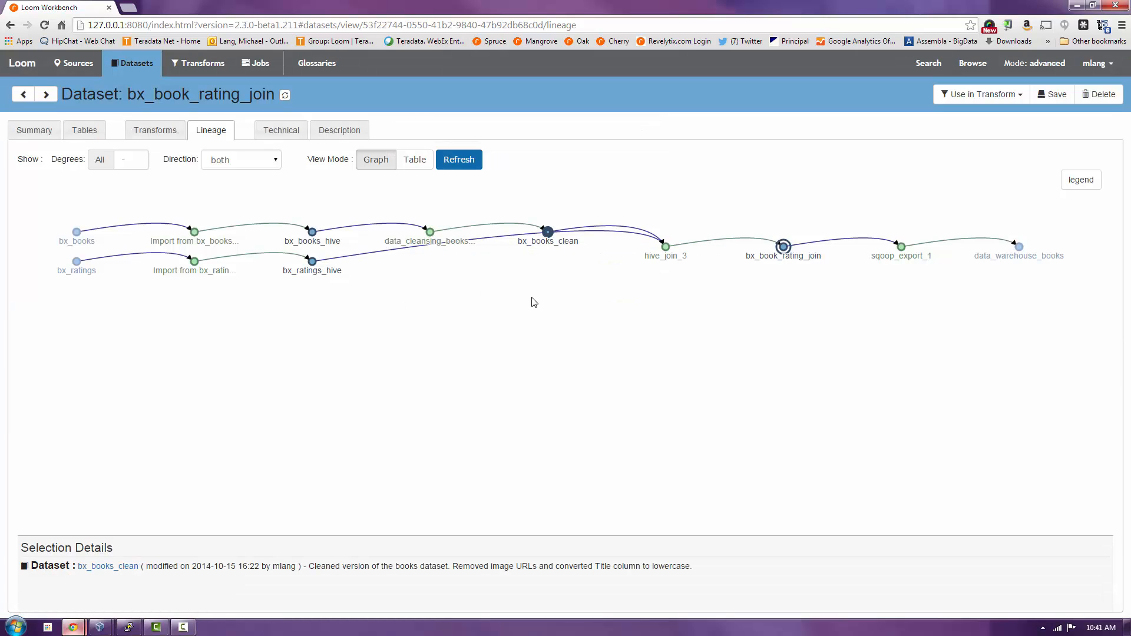
Examine the hive_join_3 transform in the lineage graph and read its transformText query.
click(665, 247)
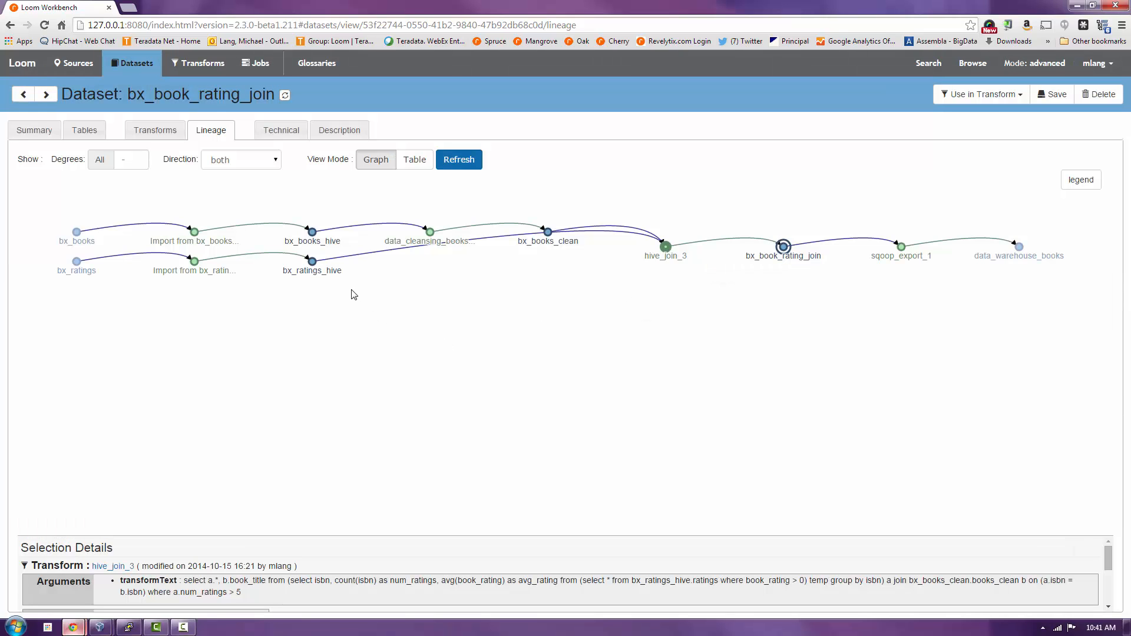
drag(184, 581, 348, 600)
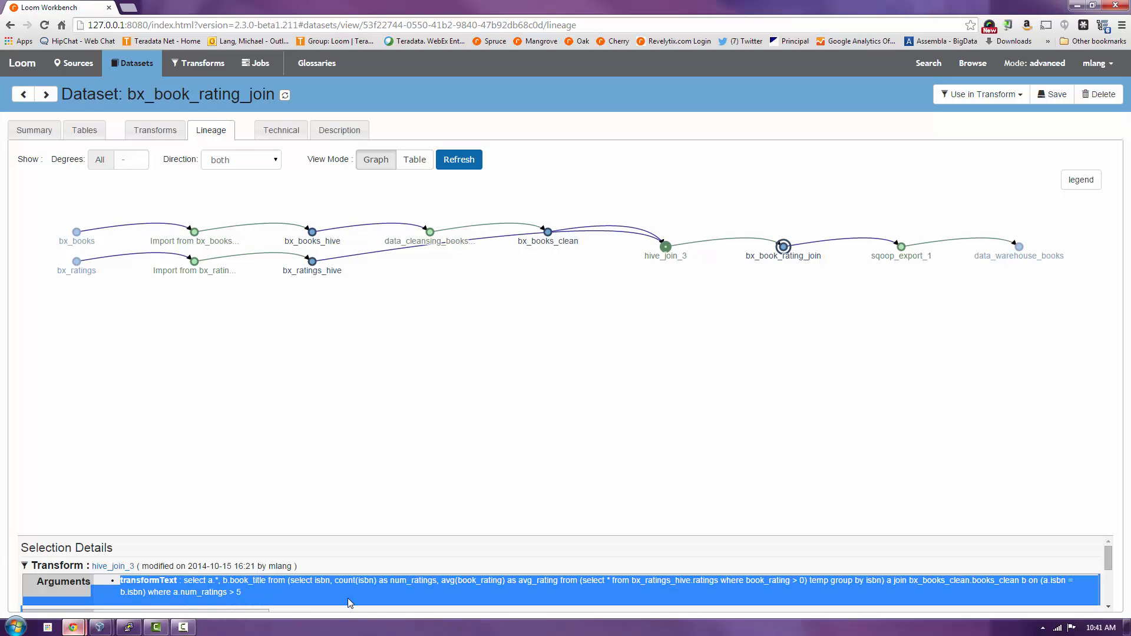
click(348, 600)
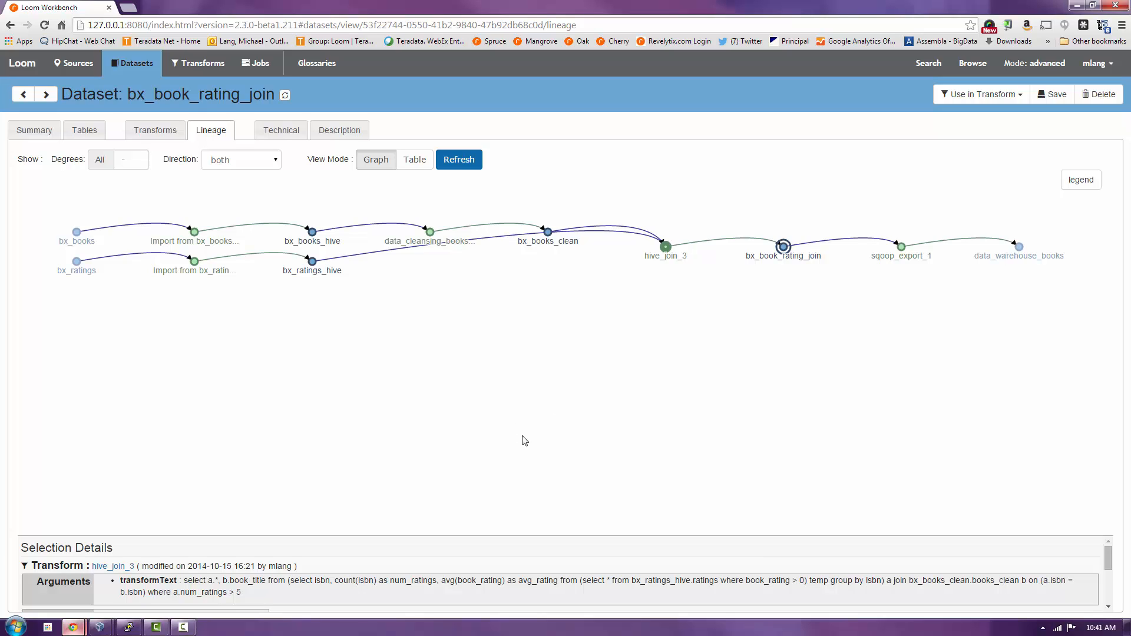
Trace the downstream lineage from bx_book_rating_join through sqoop_export_1 to data_warehouse_books, closing the source's details when finished.
click(785, 249)
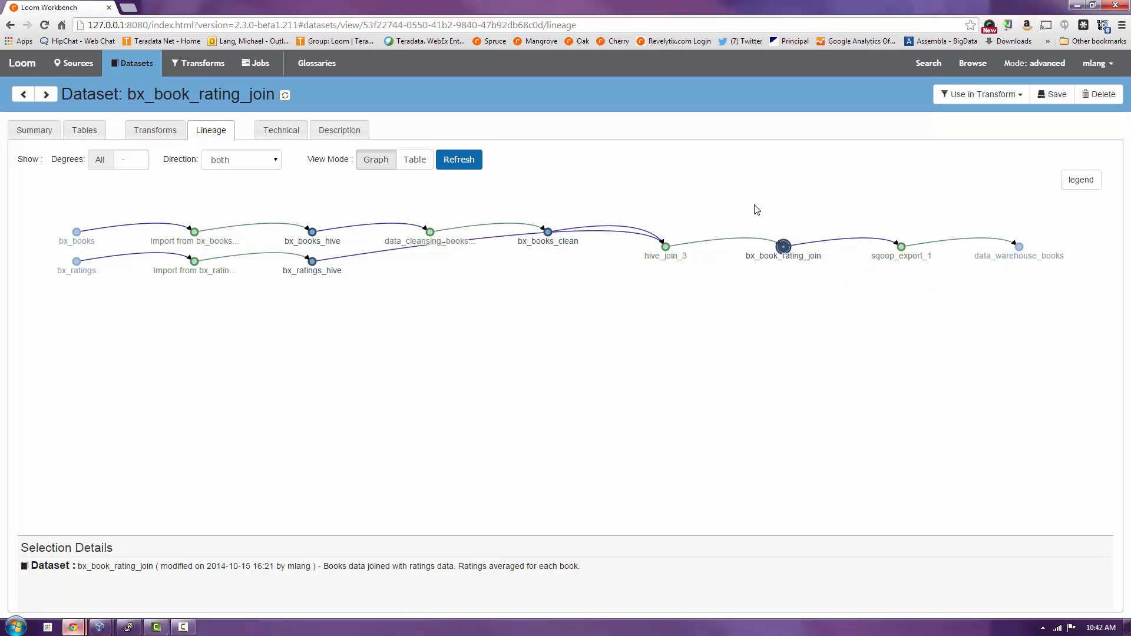
mouse_move(904, 253)
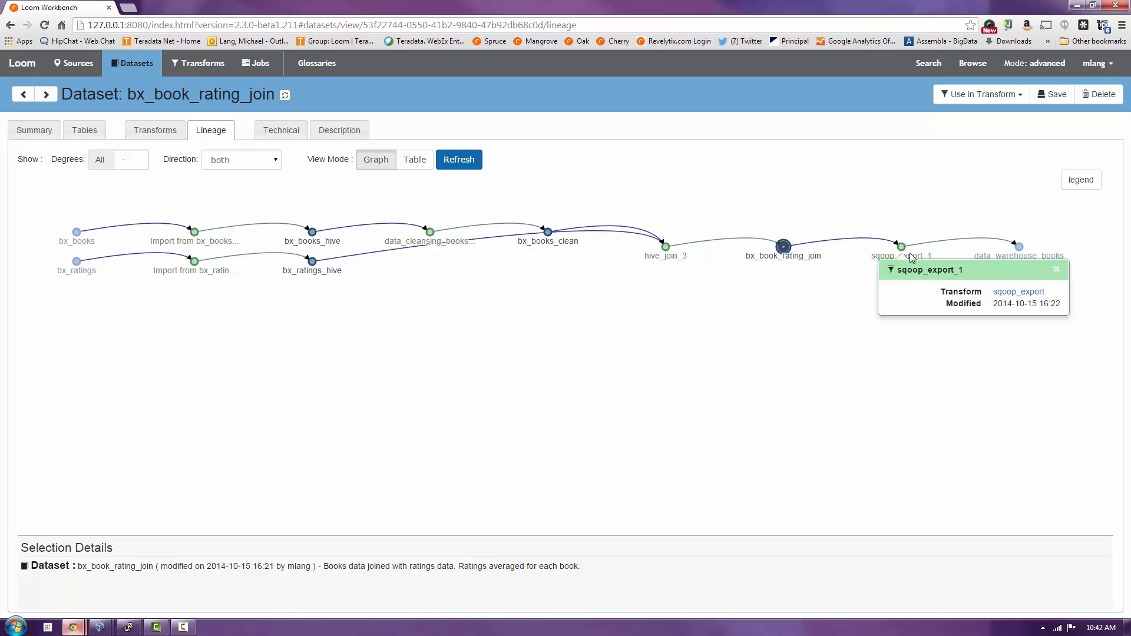
mouse_move(1023, 250)
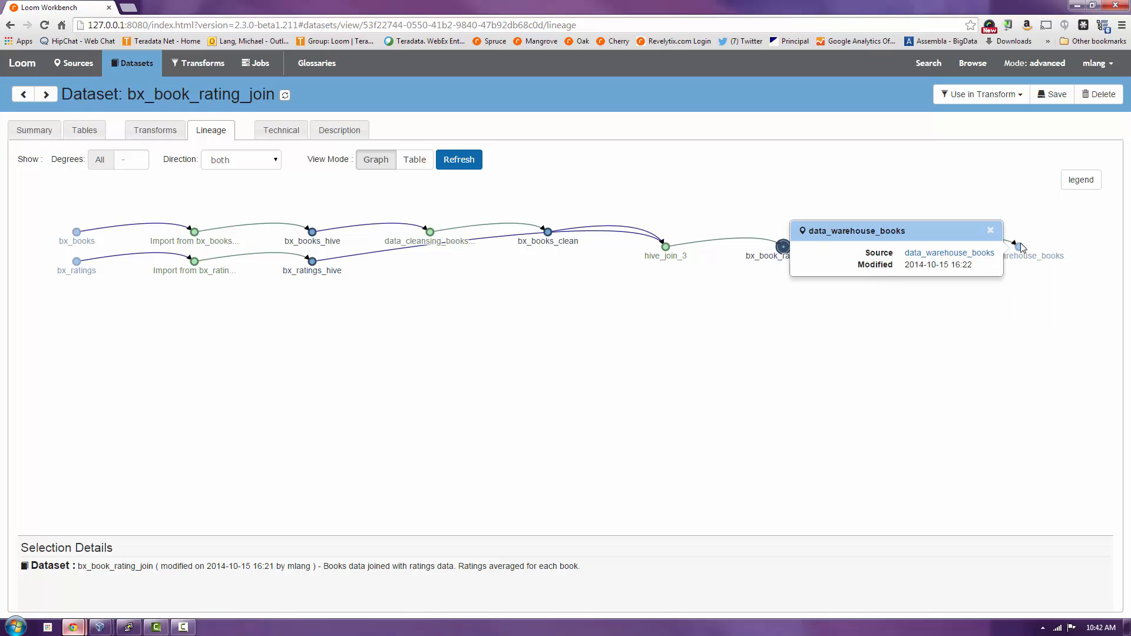
click(990, 231)
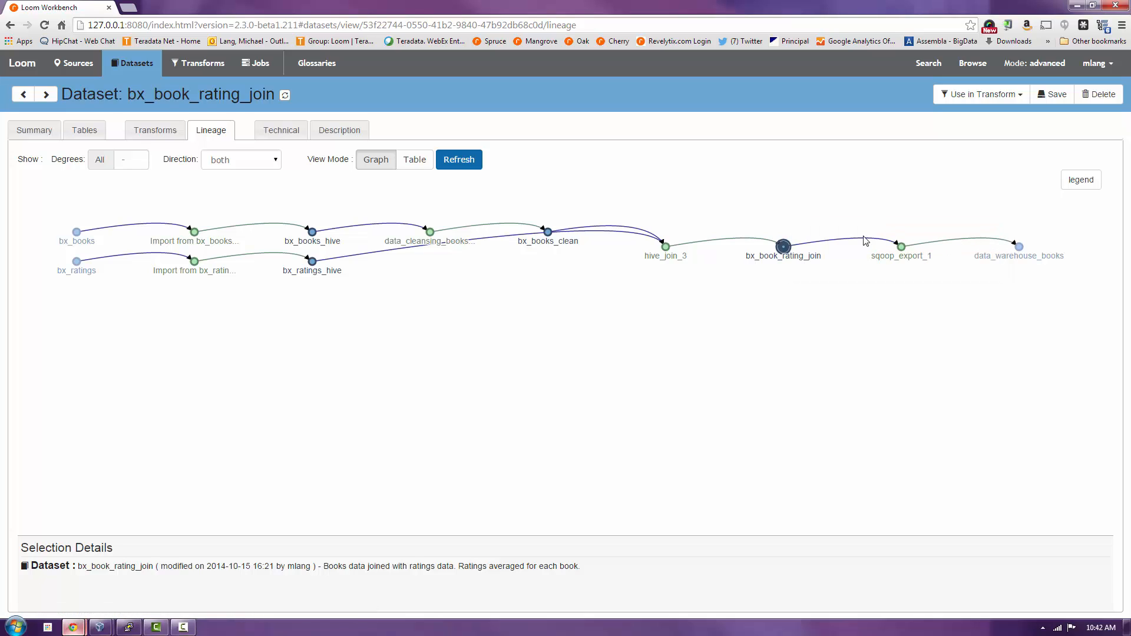